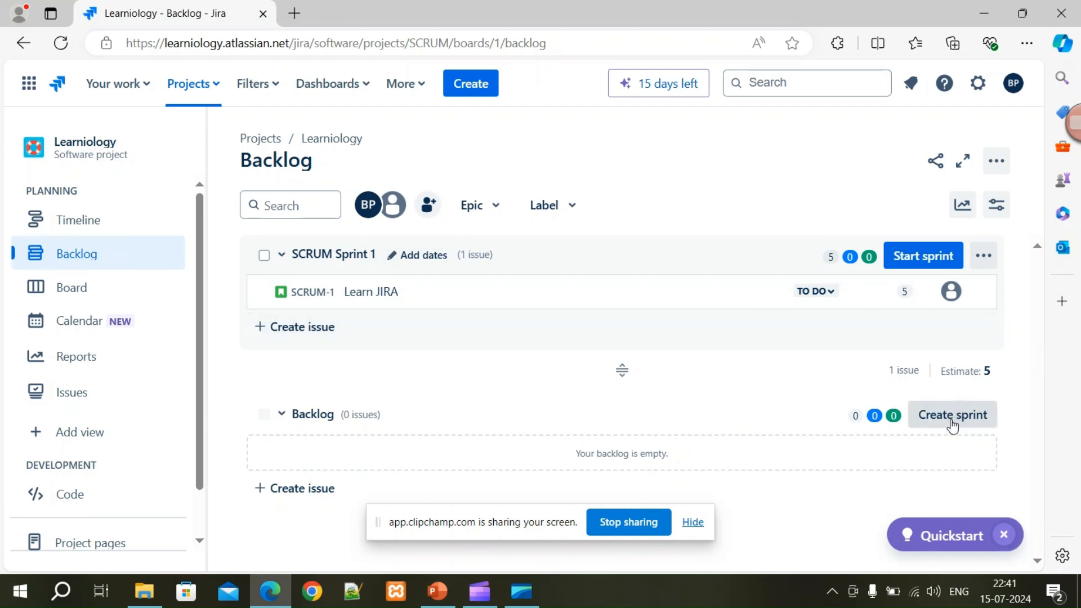
Start SCRUM Sprint 1 with a 2-week duration and the sprint goal "We want to create a Dashboard."
{"action": "left_click", "coordinate": [986, 257]}
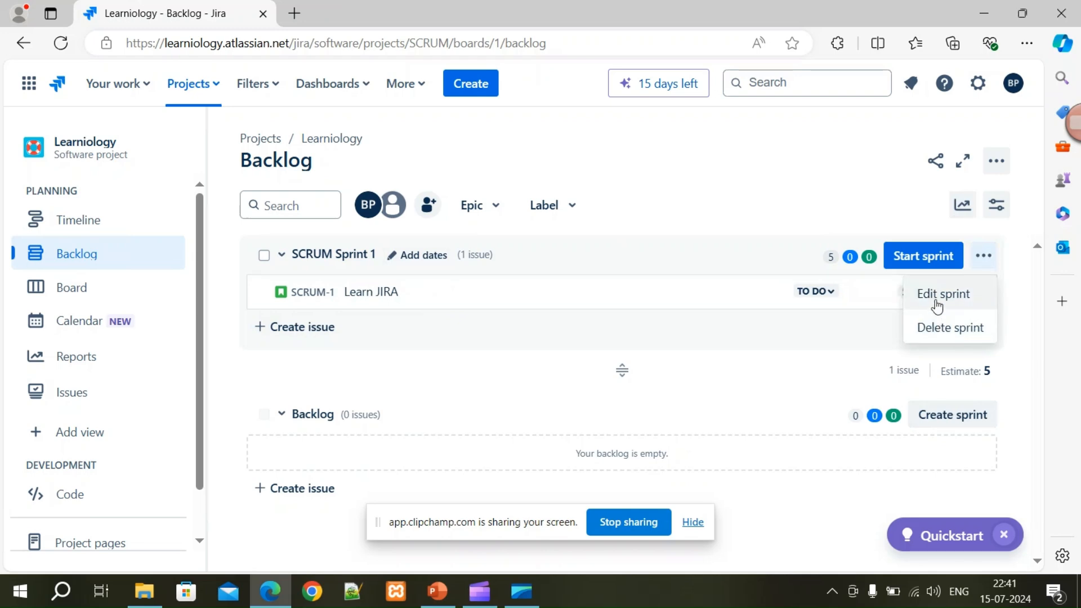
{"action": "left_click", "coordinate": [917, 265]}
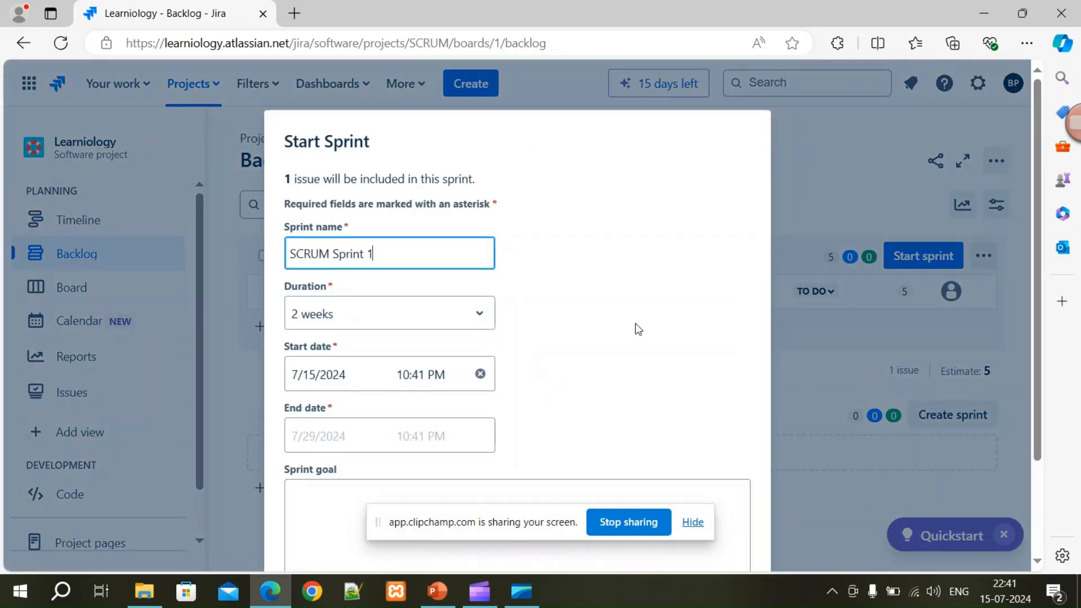
{"action": "scroll", "coordinate": [639, 321], "scroll_direction": "down", "scroll_amount": 2}
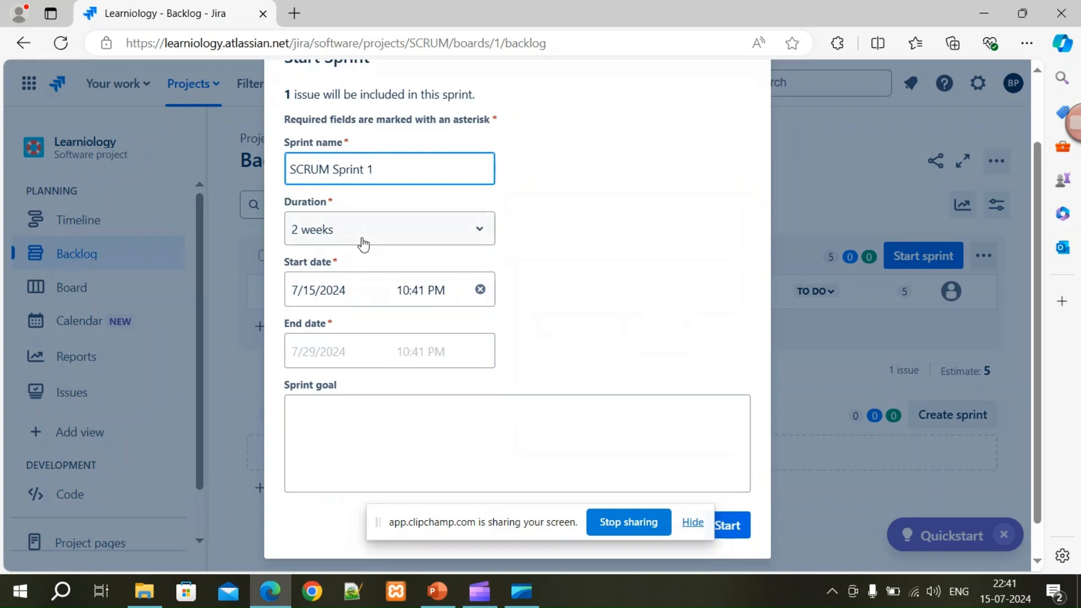
{"action": "left_click", "coordinate": [691, 523]}
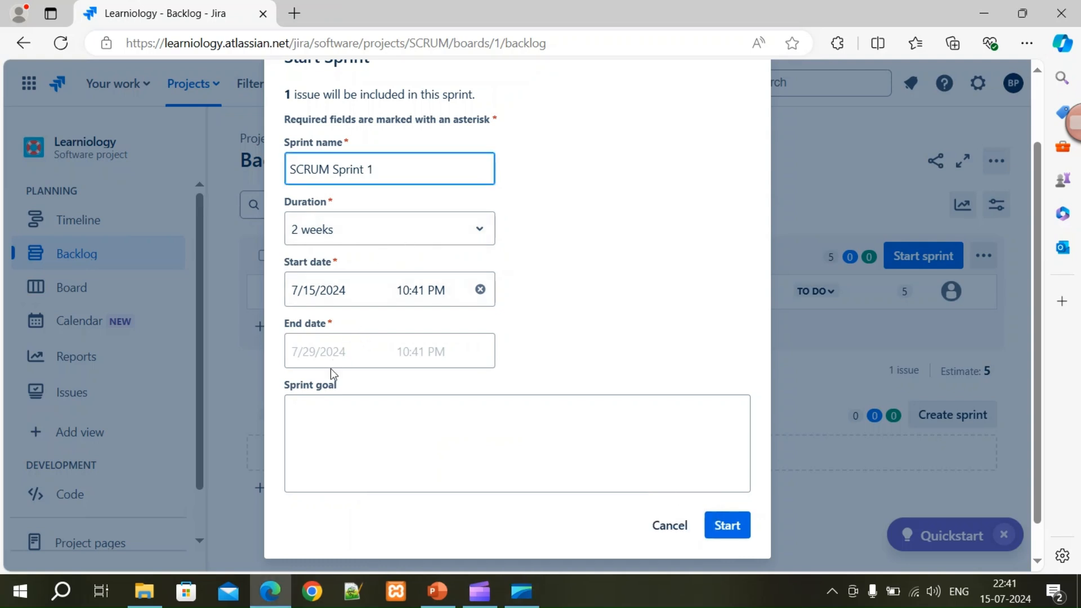
{"action": "left_click", "coordinate": [333, 412]}
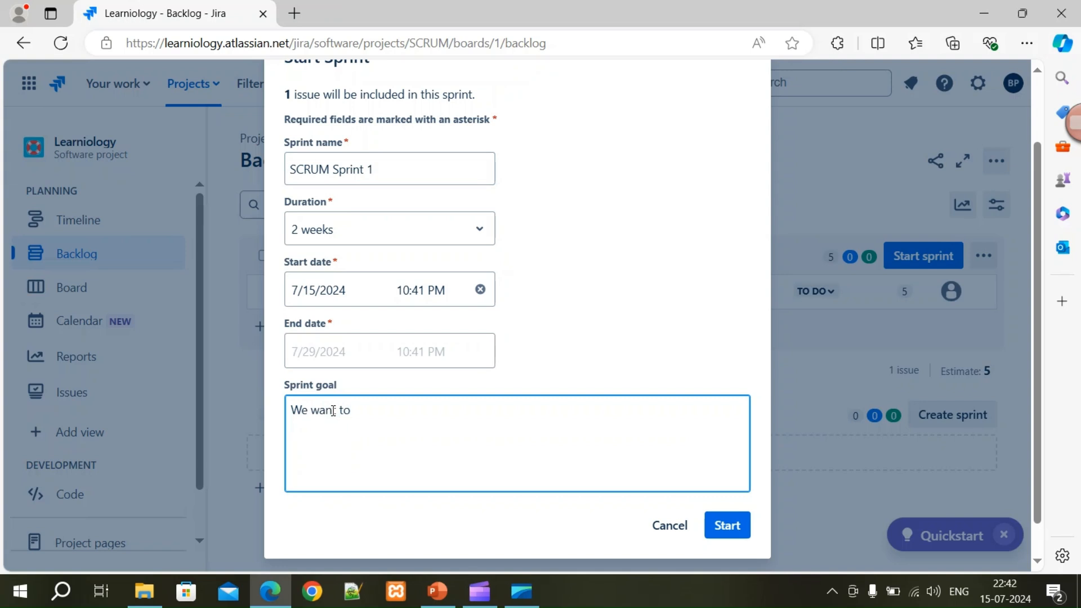
{"action": "type", "text": "create a Dashboard"}
{"action": "key", "text": "Tab"}
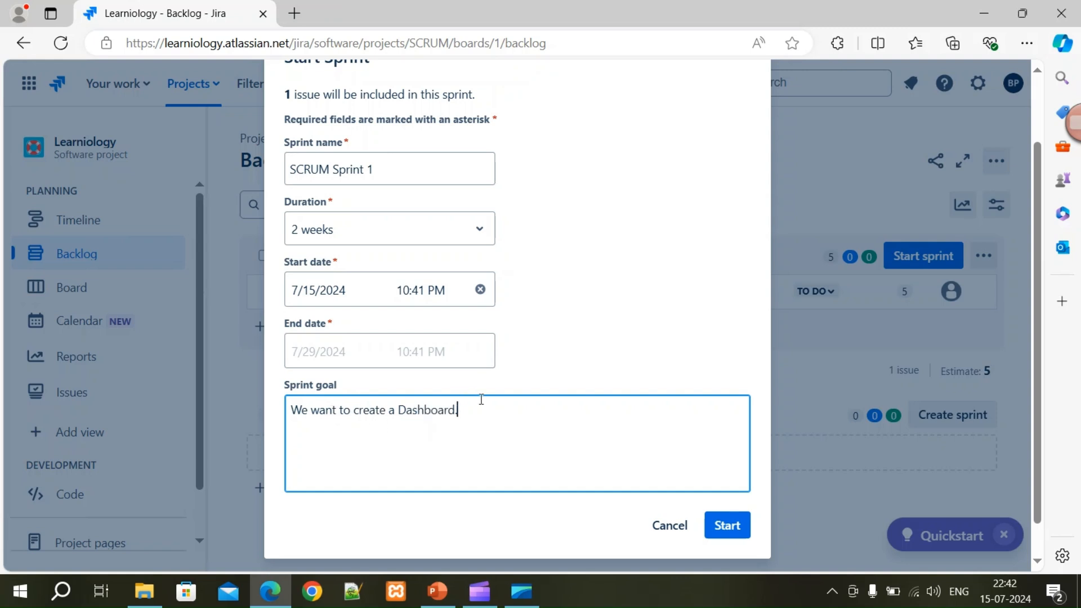
{"action": "left_click", "coordinate": [725, 525]}
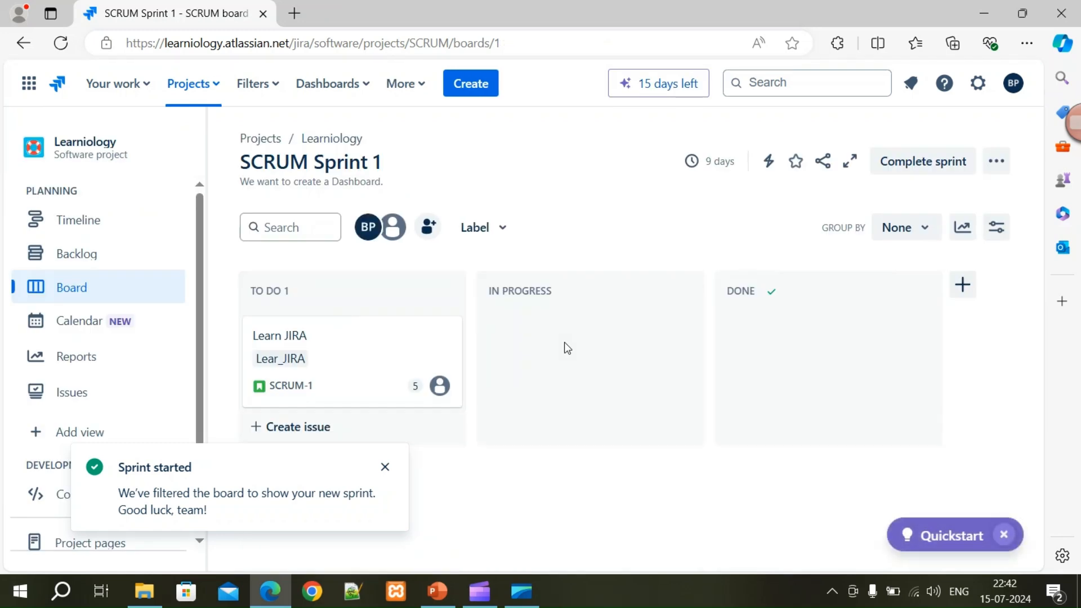
{"action": "left_click", "coordinate": [386, 468]}
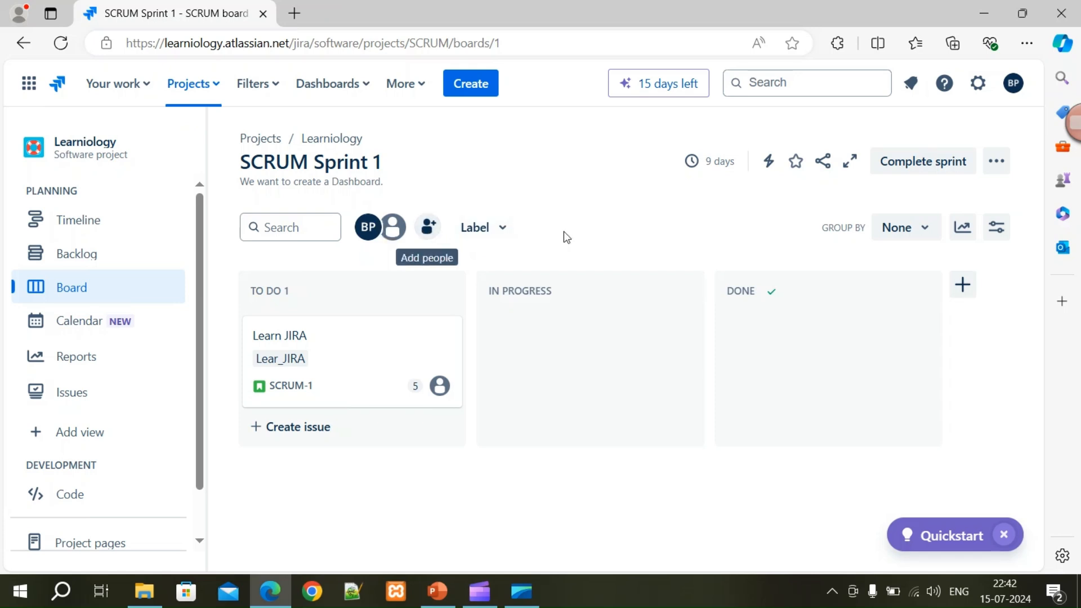
Review the backlog's options and the edit settings of SCRUM Sprint 1, keeping its name, dates and goal
{"action": "left_click", "coordinate": [85, 258]}
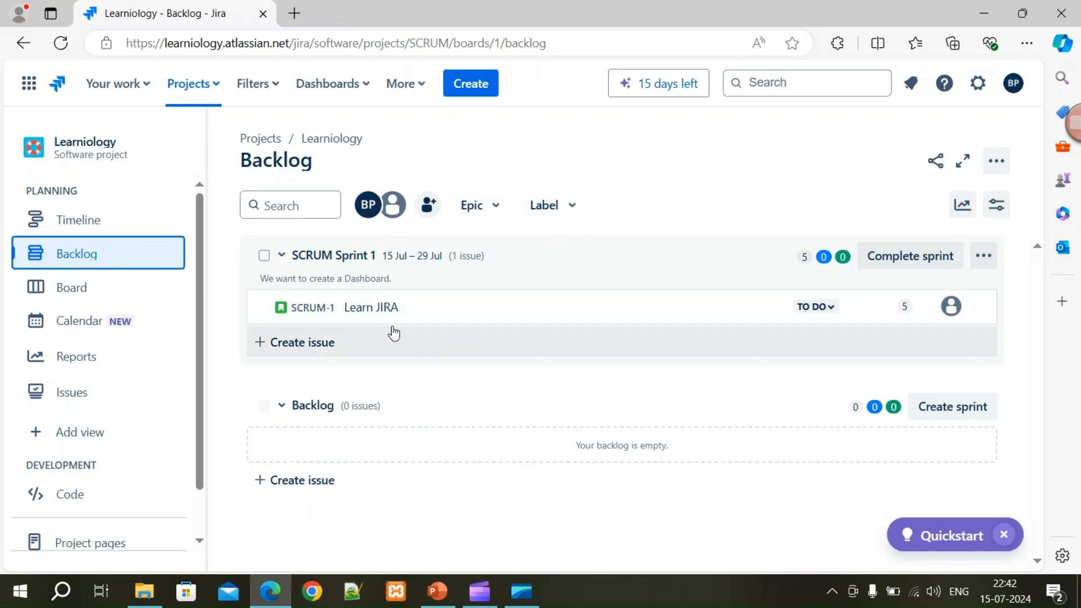
{"action": "left_click", "coordinate": [996, 165]}
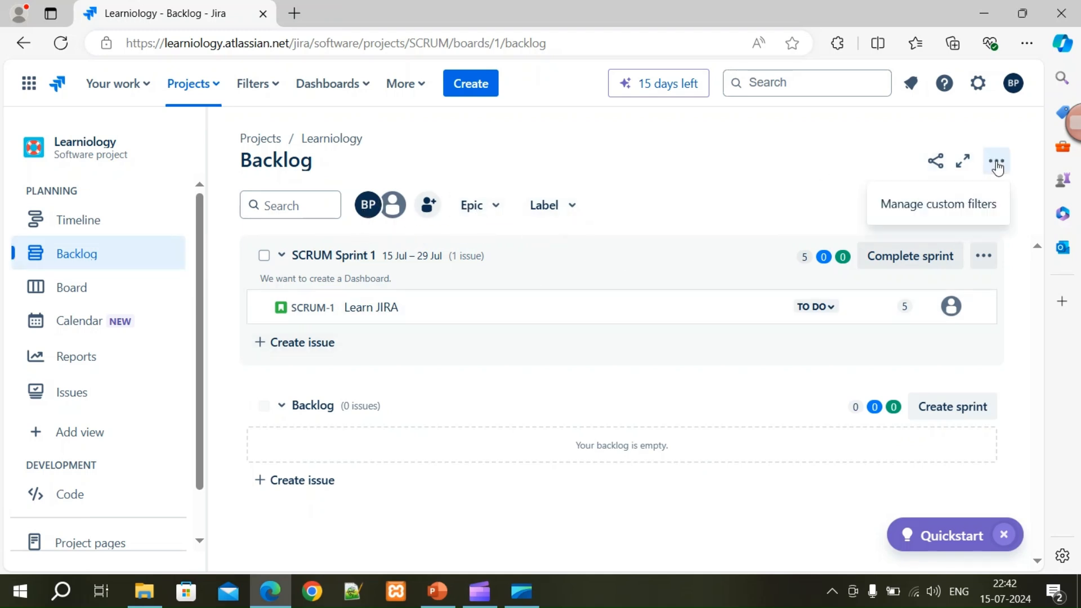
{"action": "left_click", "coordinate": [832, 188]}
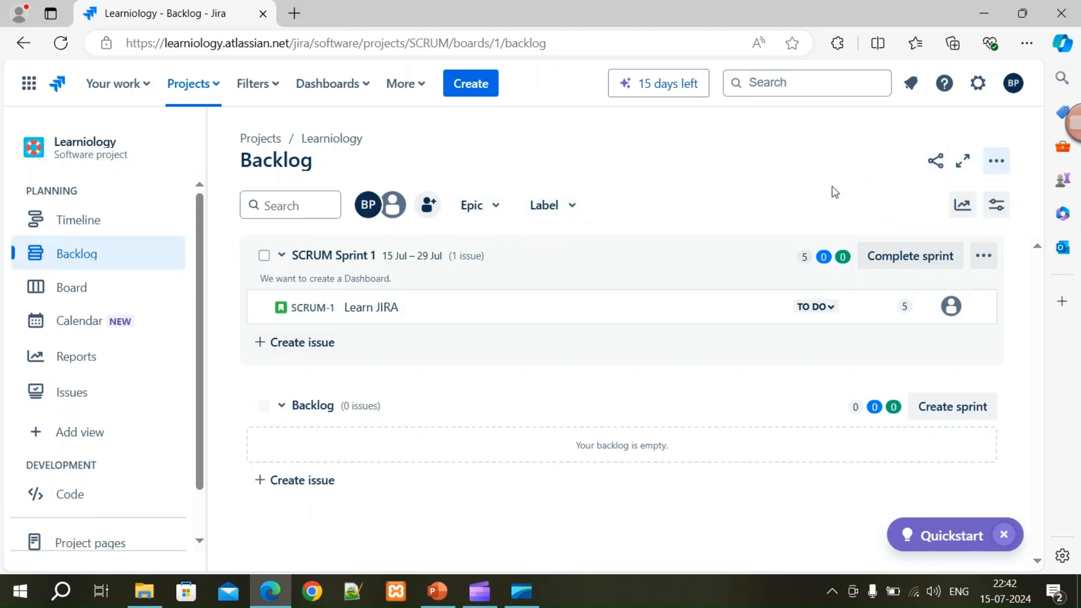
{"action": "left_click", "coordinate": [984, 259]}
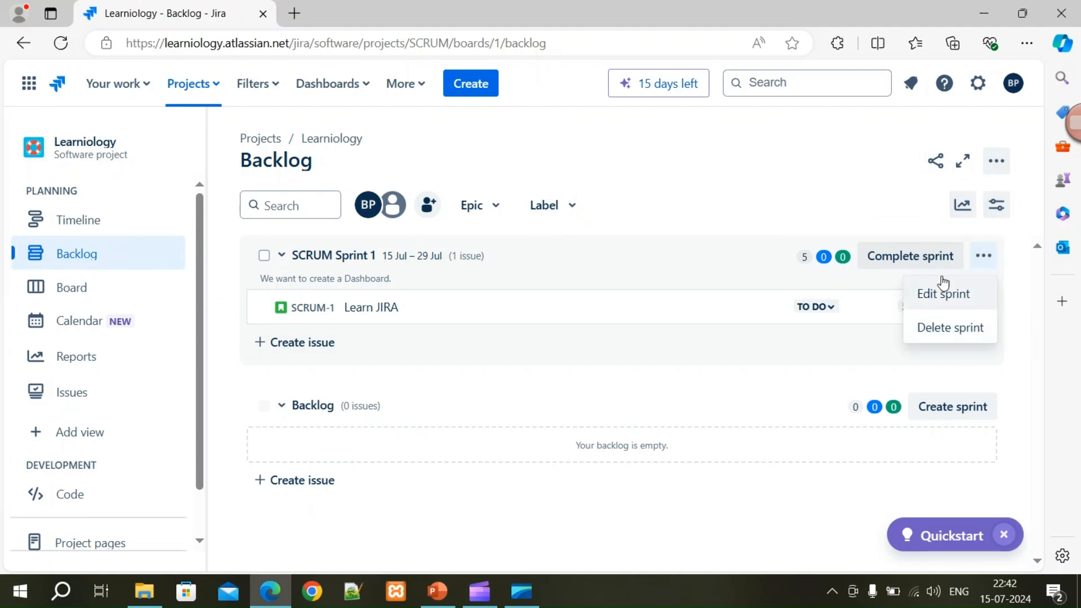
{"action": "left_click", "coordinate": [944, 296]}
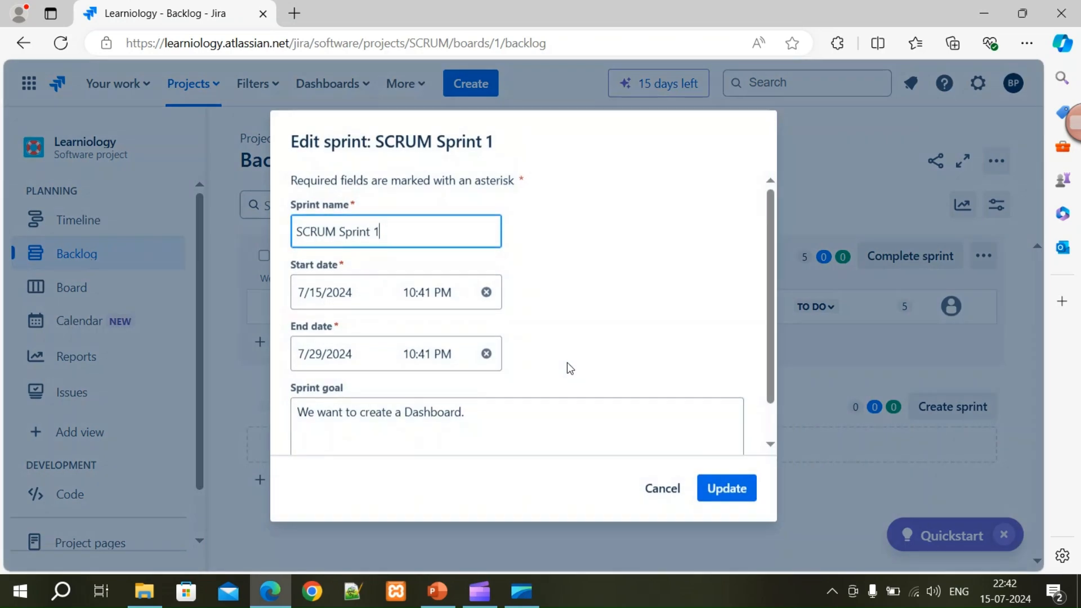
{"action": "left_click", "coordinate": [728, 489]}
Open the column and status configuration of the sprint board
{"action": "left_click", "coordinate": [67, 287]}
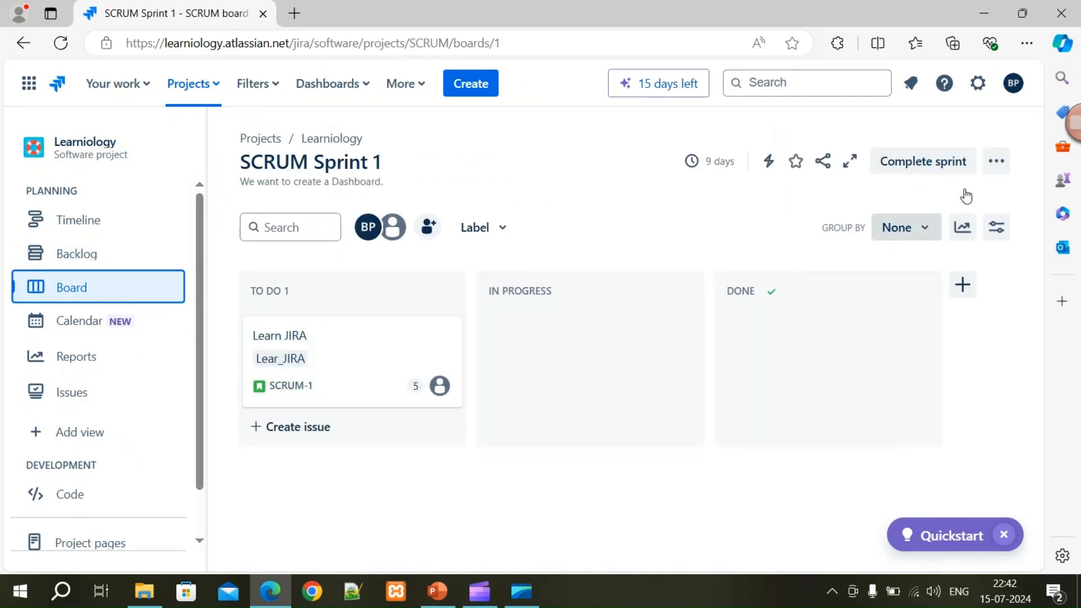
{"action": "left_click", "coordinate": [995, 169]}
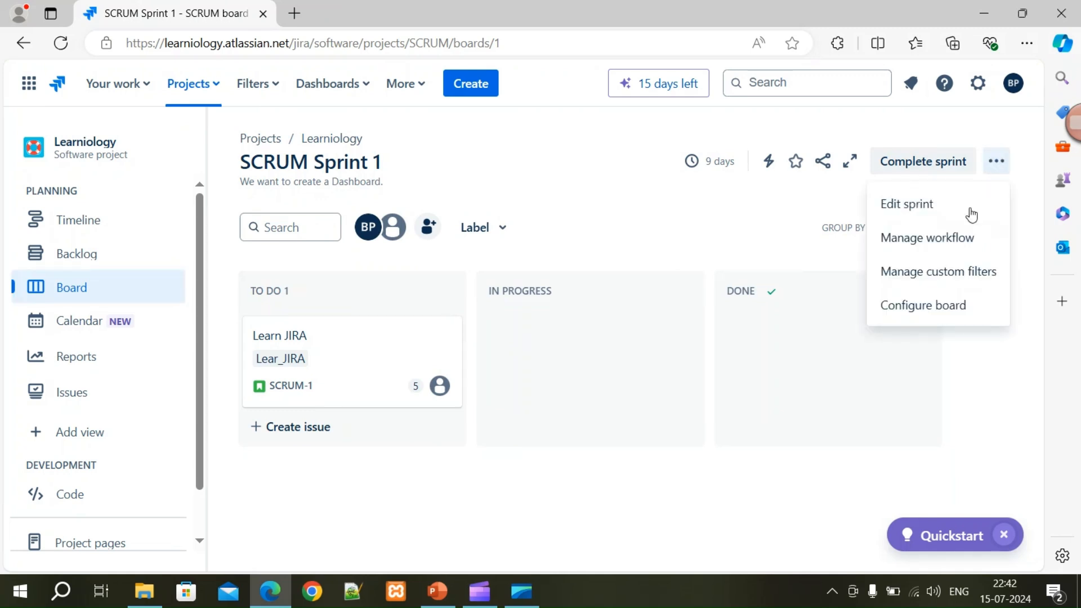
{"action": "left_click", "coordinate": [918, 312]}
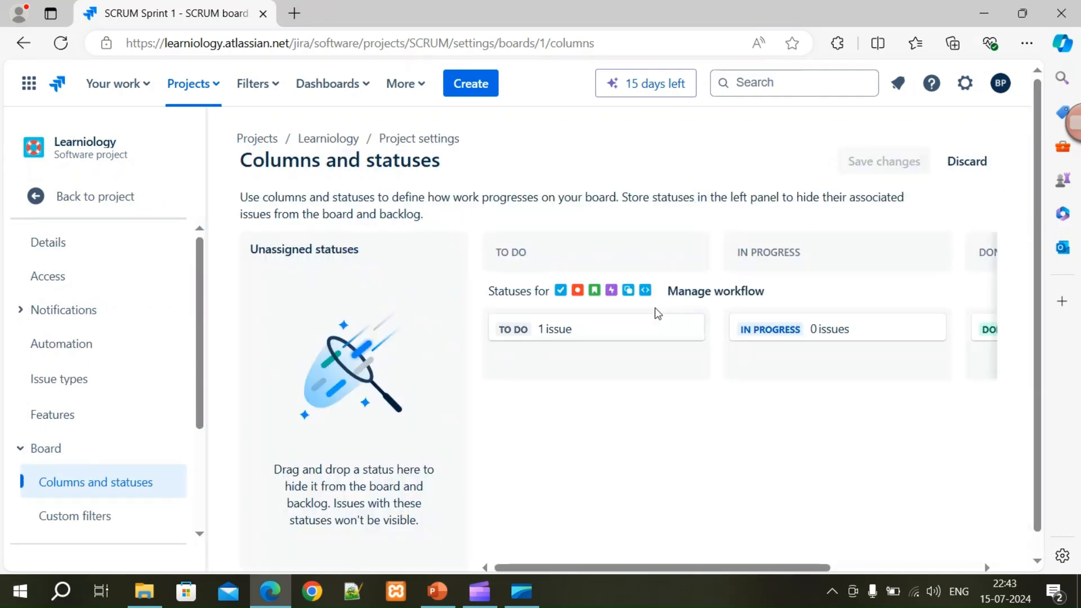
Try to add an "In Review" column to the board and place it between In Progress and Done
{"action": "left_click_drag", "start_coordinate": [660, 567], "coordinate": [828, 561]}
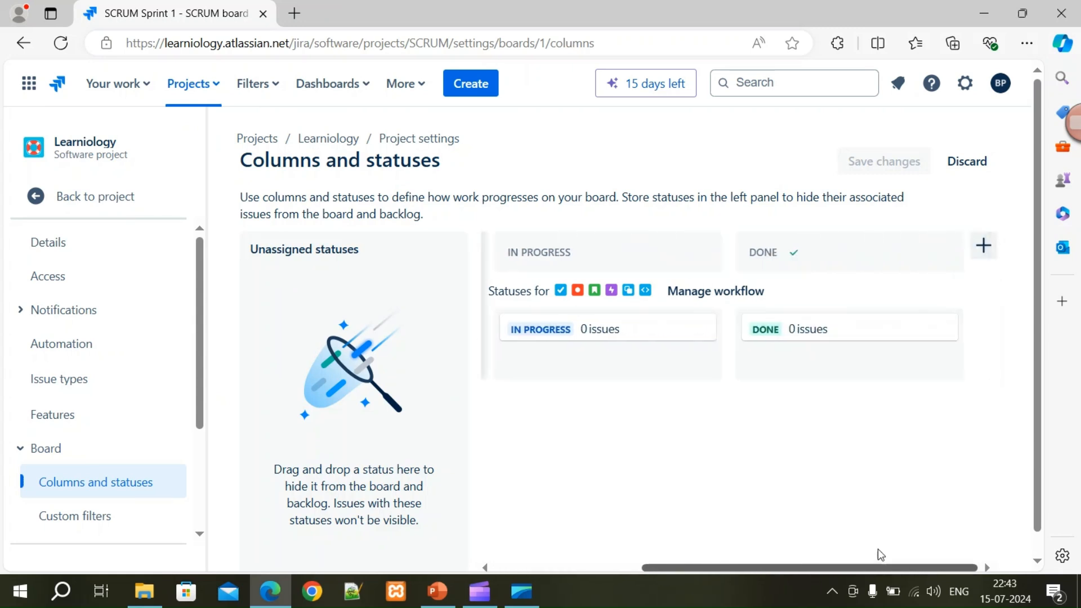
{"action": "left_click", "coordinate": [985, 248]}
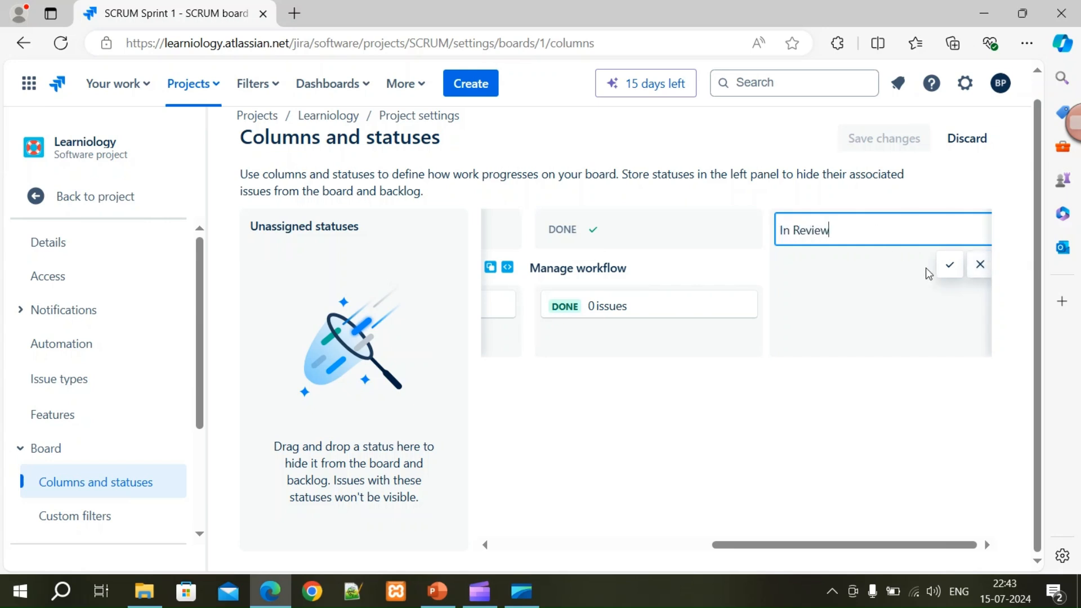
{"action": "left_click", "coordinate": [946, 269]}
{"action": "left_click_drag", "start_coordinate": [791, 551], "coordinate": [900, 534]}
{"action": "left_click_drag", "start_coordinate": [862, 225], "coordinate": [840, 233]}
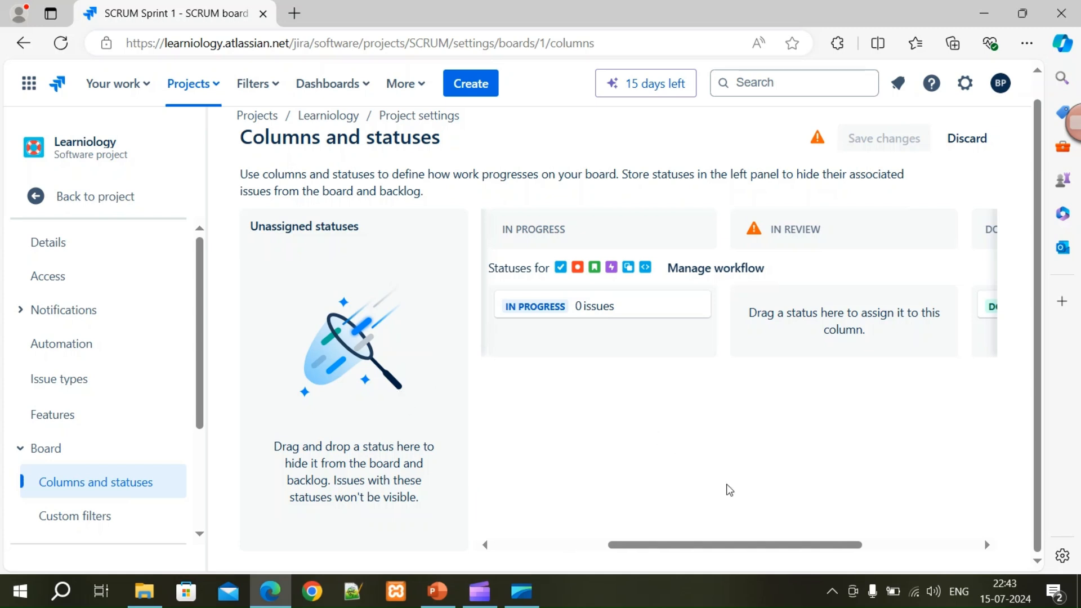
{"action": "left_click_drag", "start_coordinate": [779, 545], "coordinate": [726, 547]}
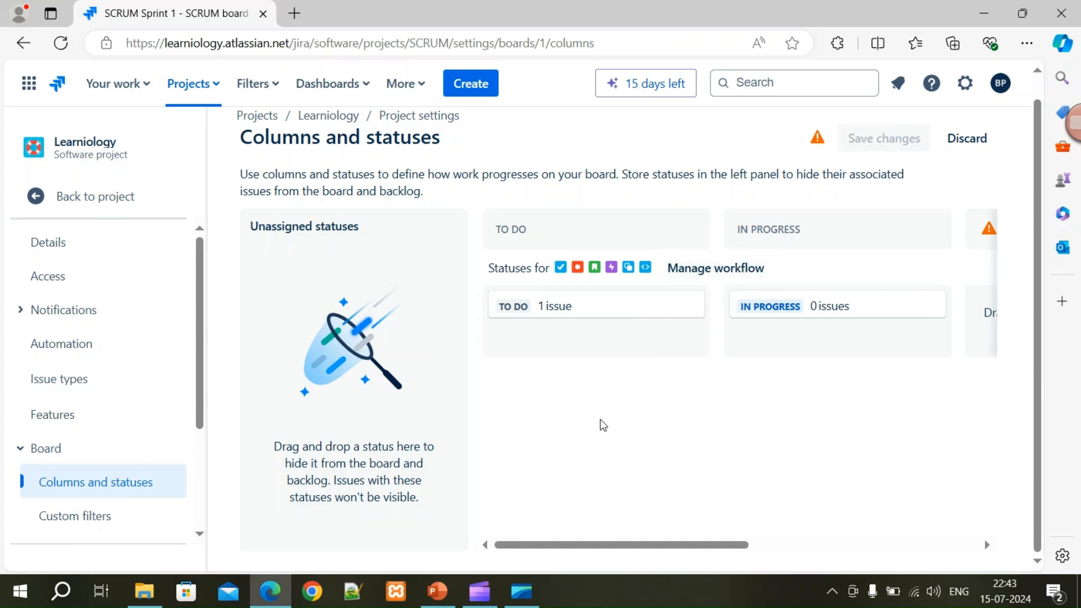
In the board's custom filter settings, name a new filter "New Filter" and give it the description "Description"
{"action": "scroll", "coordinate": [94, 397], "scroll_direction": "down", "scroll_amount": 3}
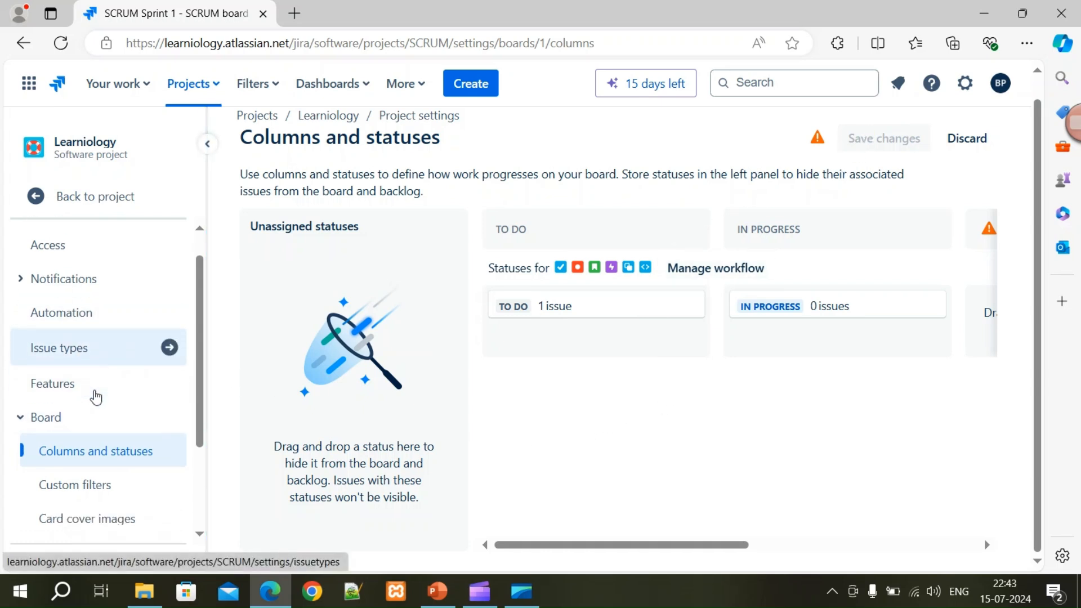
{"action": "left_click", "coordinate": [69, 445]}
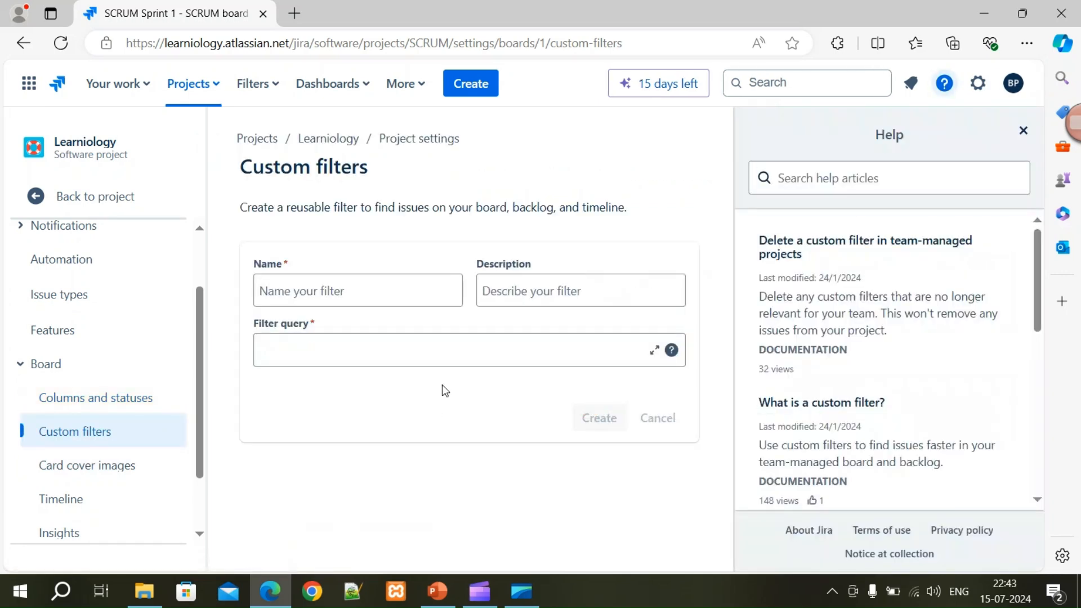
{"action": "left_click", "coordinate": [340, 290]}
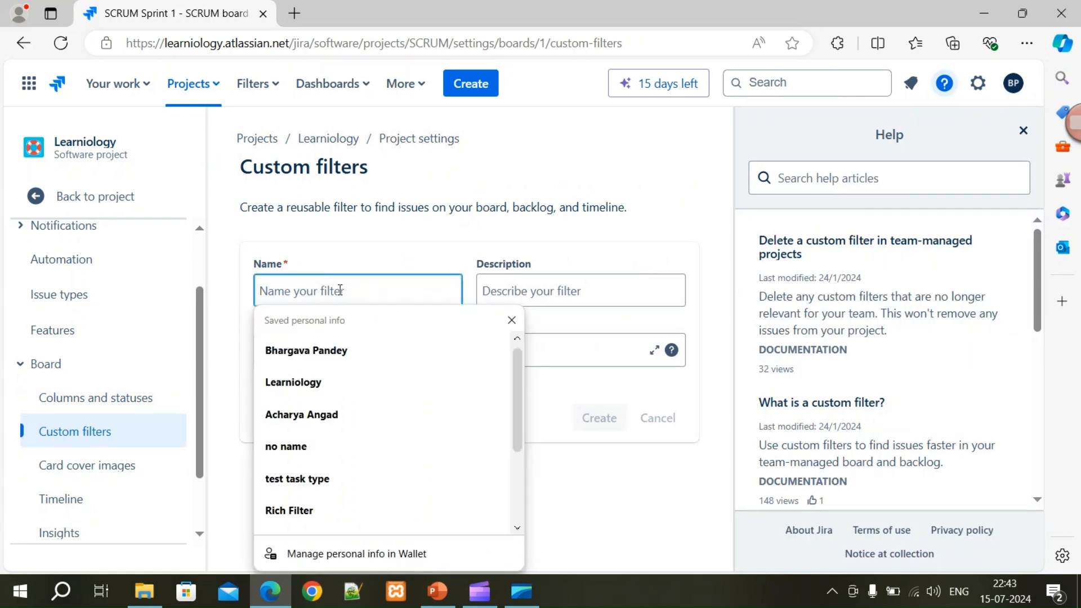
{"action": "type", "text": "New Filter"}
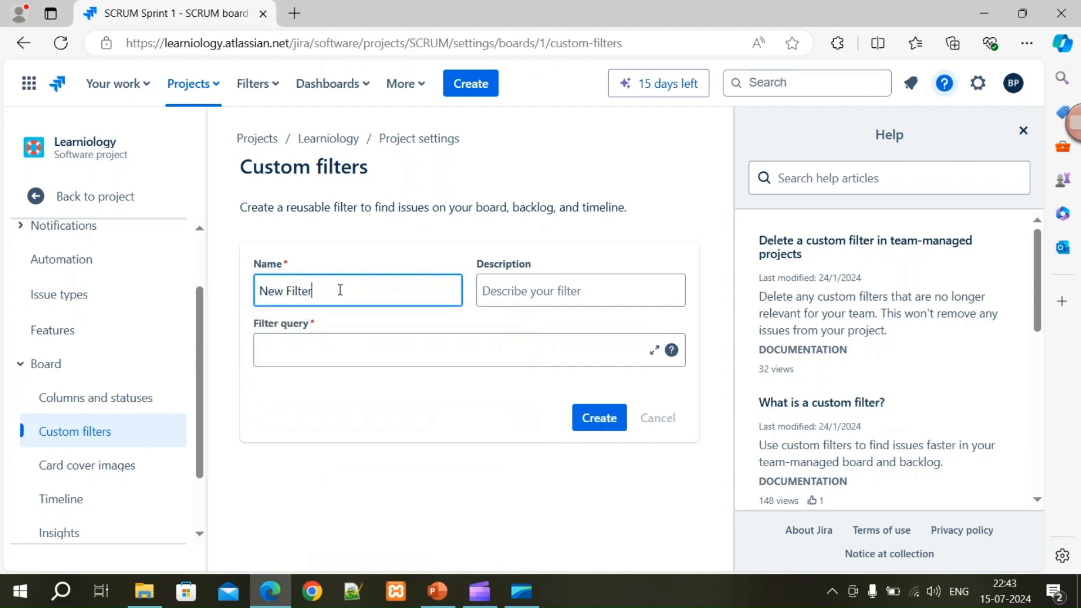
{"action": "left_click", "coordinate": [521, 285]}
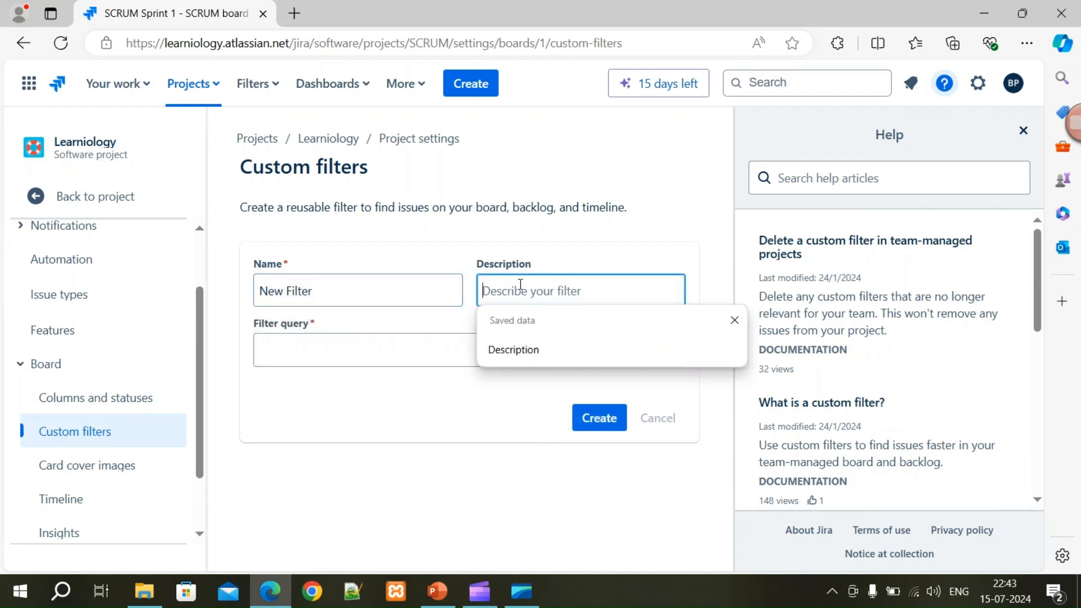
{"action": "left_click", "coordinate": [495, 345]}
Set the filter query to assignee equals the suggested team member and create the custom filter
{"action": "left_click", "coordinate": [363, 352]}
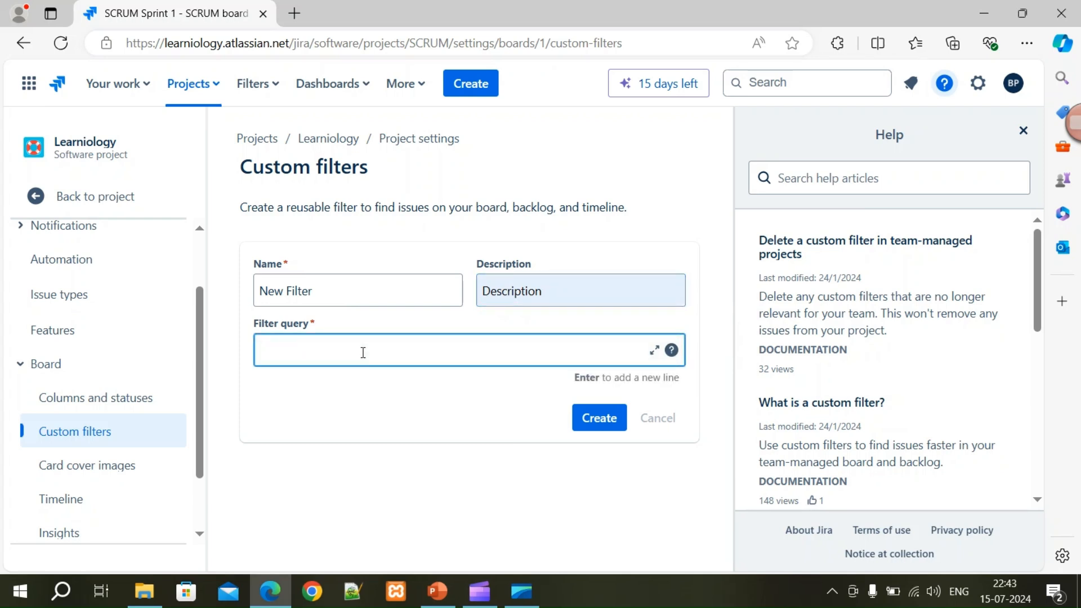
{"action": "type", "text": "ass"}
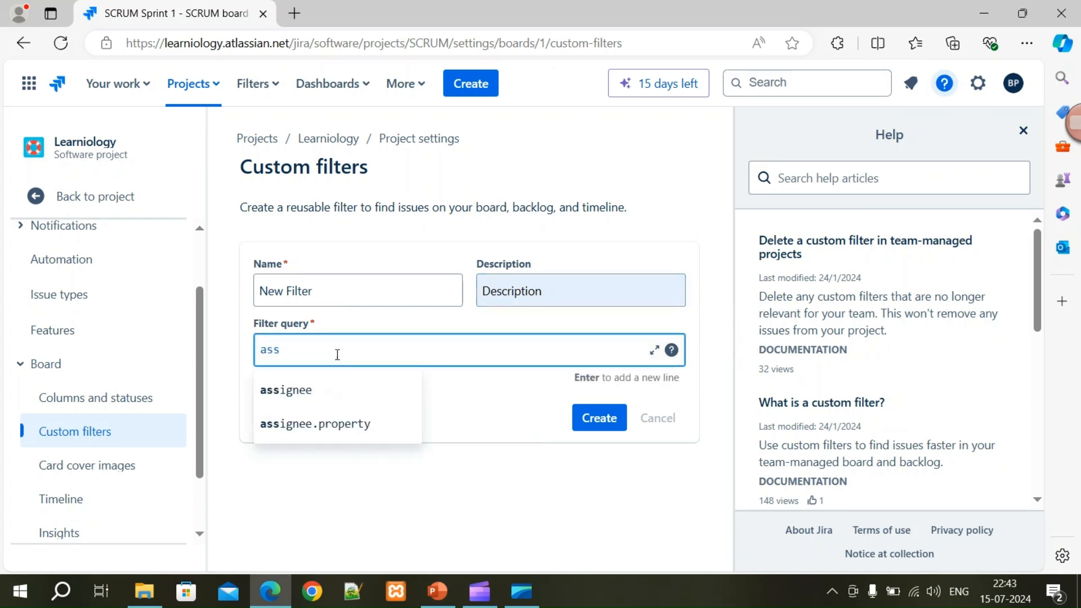
{"action": "left_click", "coordinate": [314, 389]}
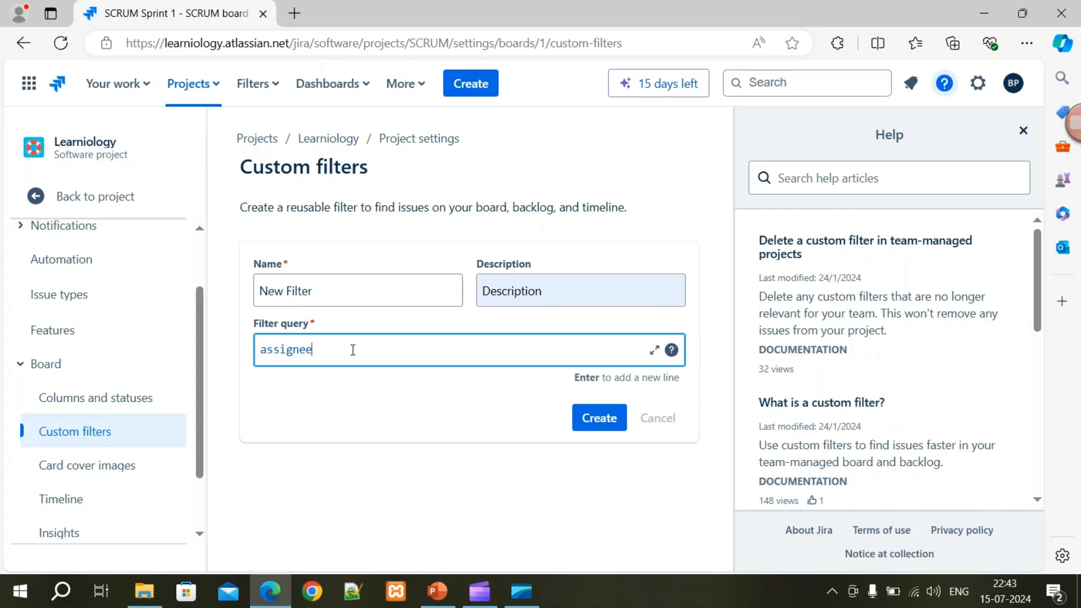
{"action": "type", "text": "=bh"}
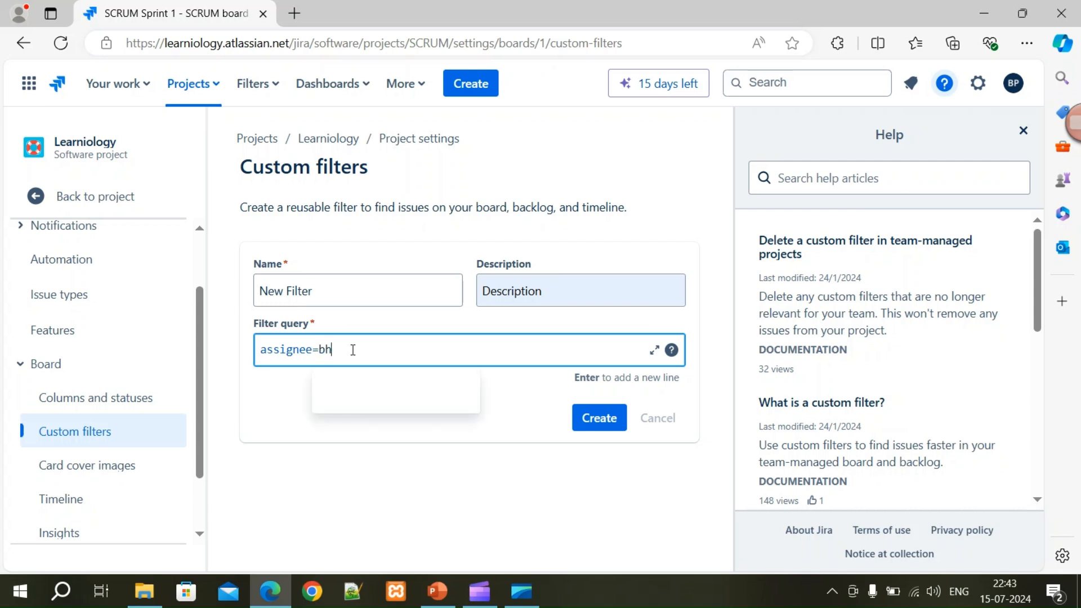
{"action": "type", "text": "a"}
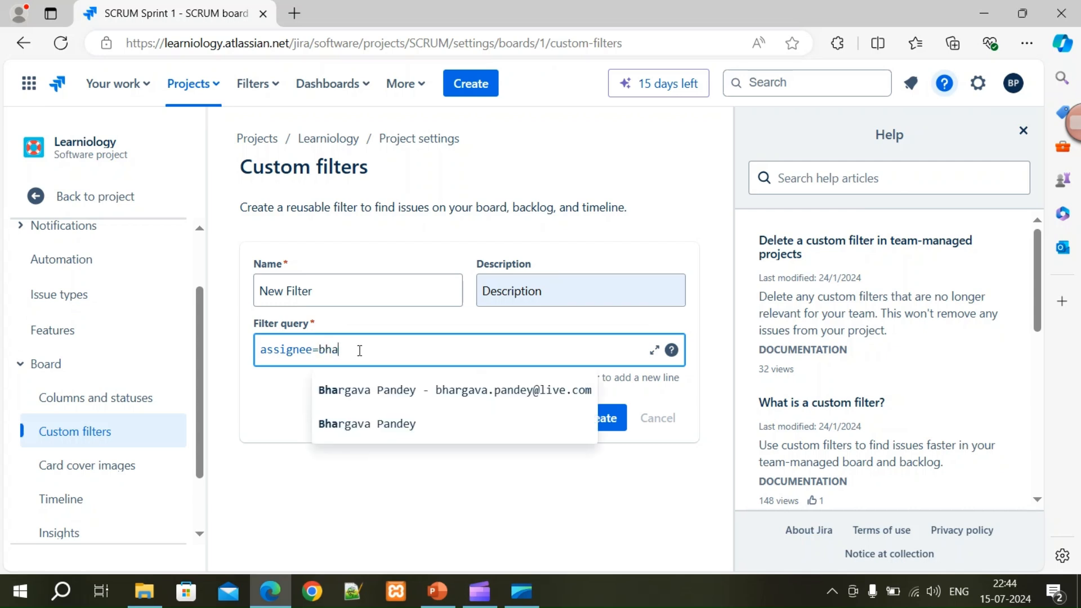
{"action": "left_click", "coordinate": [361, 396]}
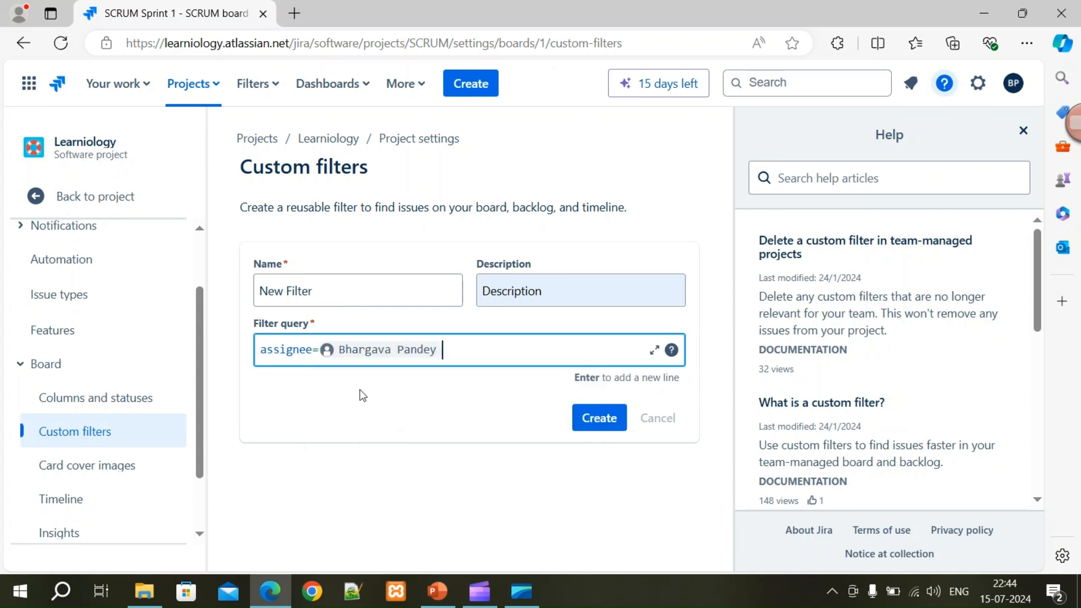
{"action": "left_click", "coordinate": [599, 417]}
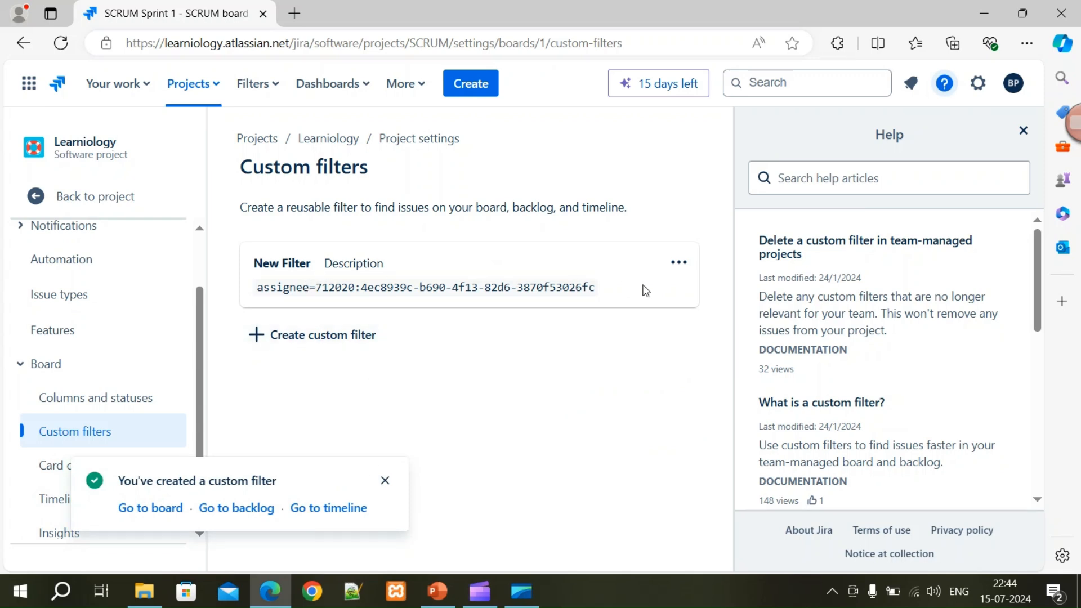
Check the backlog and the sprint board for the custom filters option, closing the help panel
{"action": "left_click", "coordinate": [237, 508]}
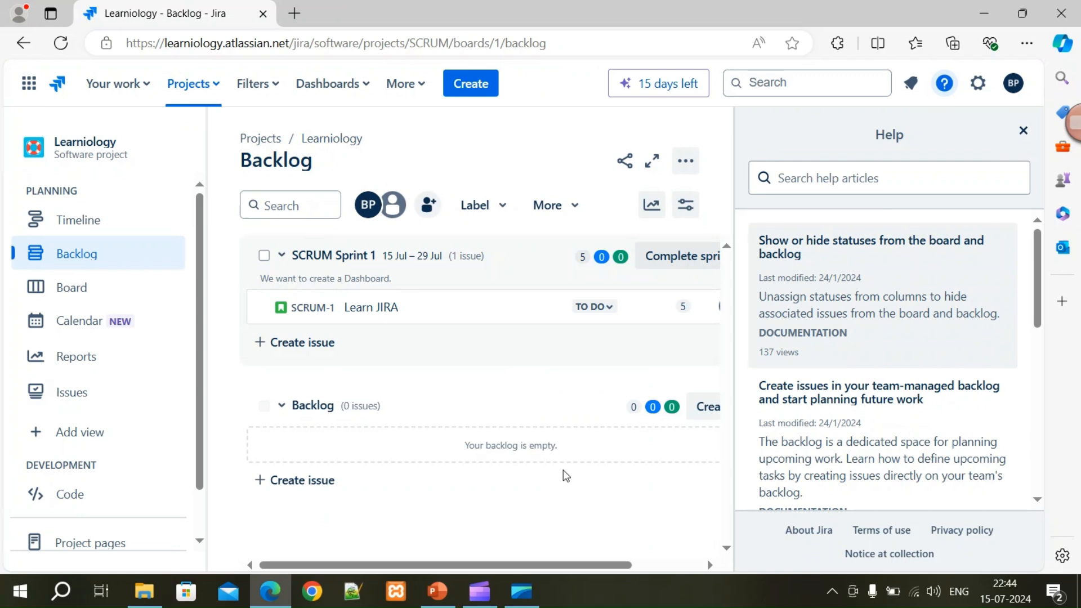
{"action": "left_click", "coordinate": [1023, 131]}
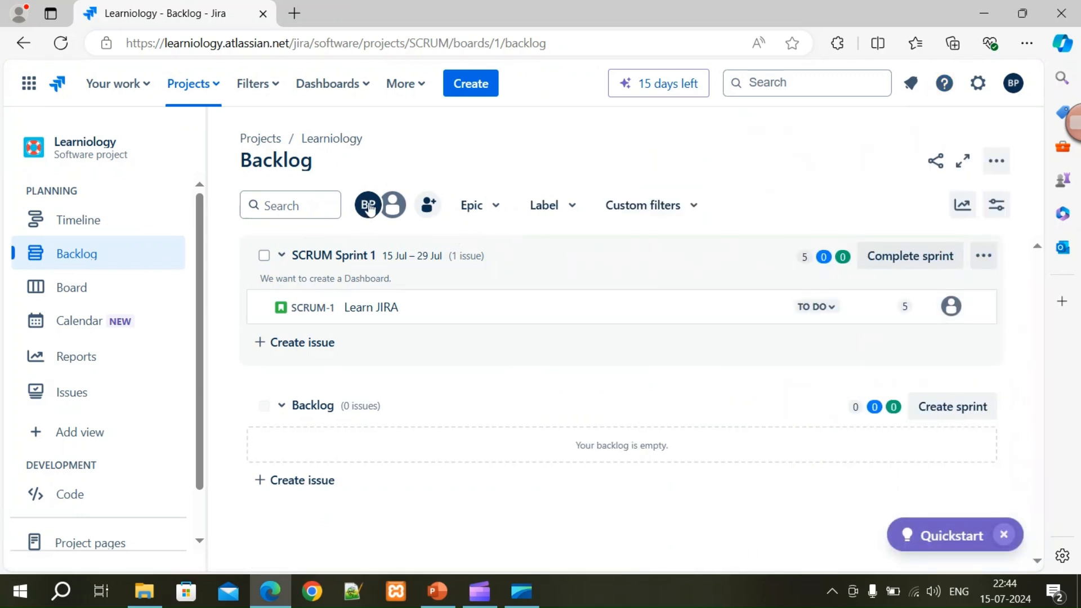
{"action": "left_click", "coordinate": [75, 298]}
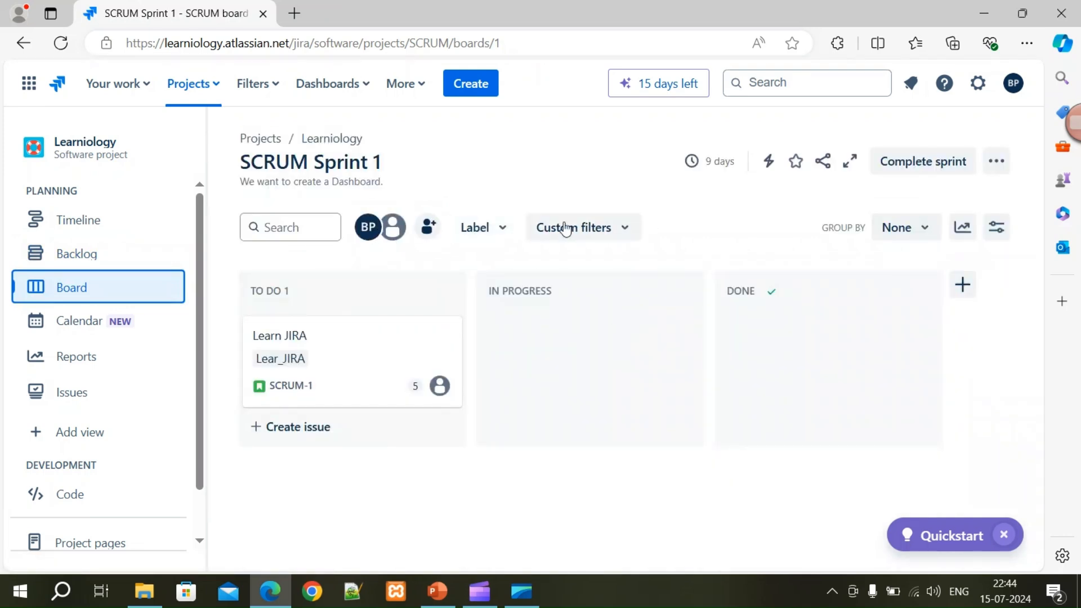
On the sprint board, check the custom filters list and try filtering by the team member and by unassigned issues, clearing the filters again
{"action": "left_click", "coordinate": [629, 231]}
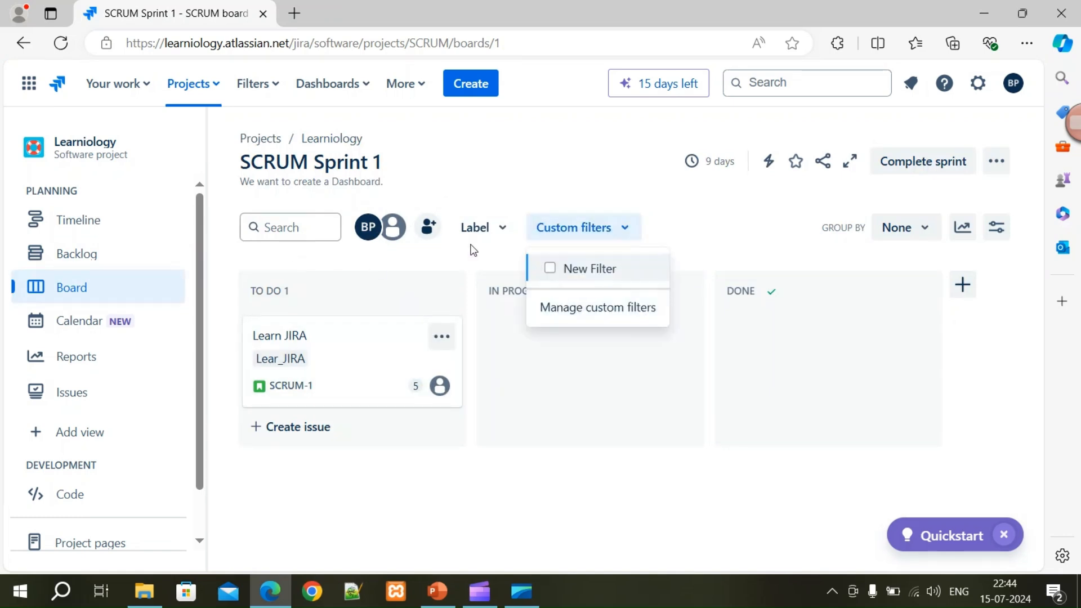
{"action": "left_click", "coordinate": [369, 230]}
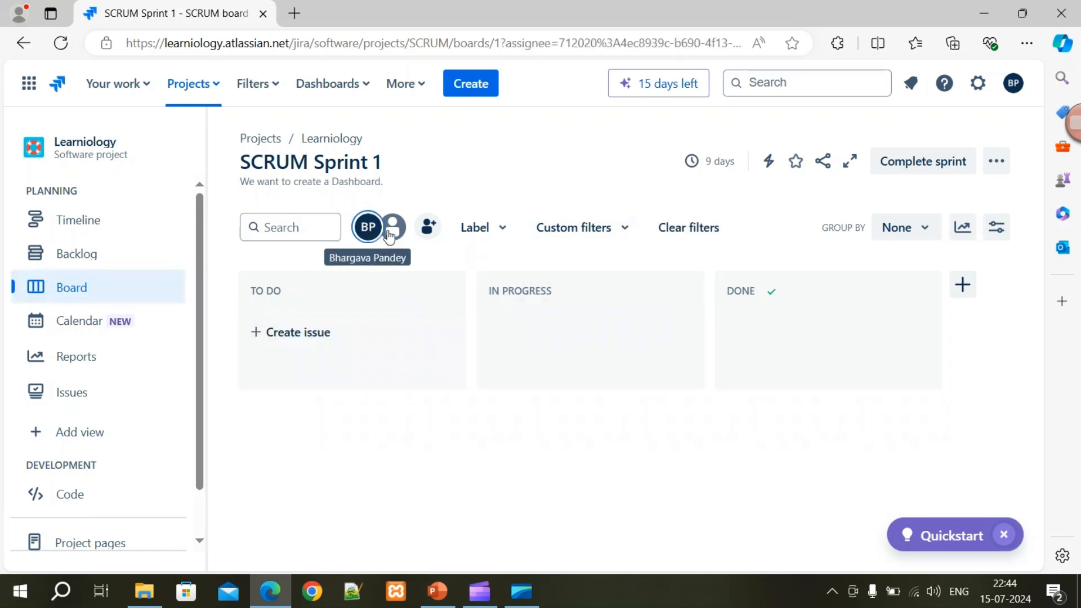
{"action": "left_click", "coordinate": [392, 230]}
{"action": "left_click", "coordinate": [369, 231]}
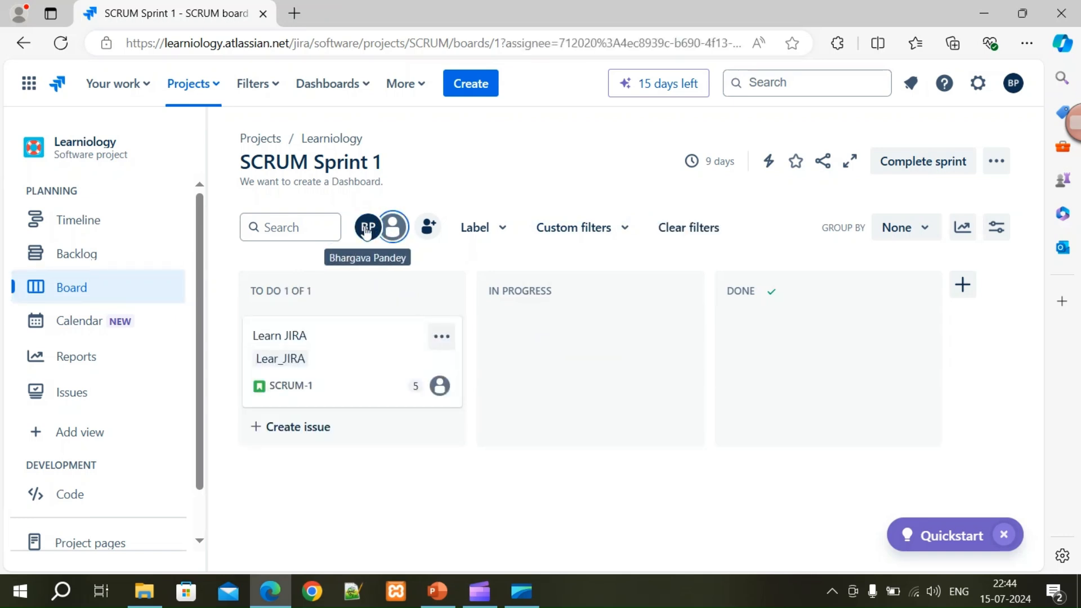
{"action": "left_click", "coordinate": [369, 235]}
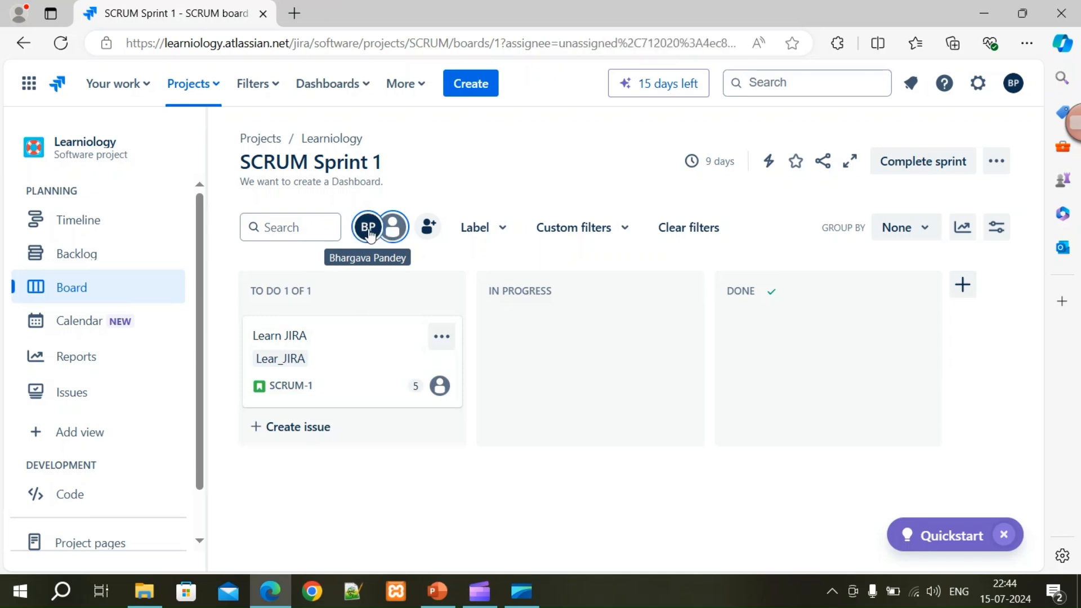
{"action": "left_click", "coordinate": [402, 227]}
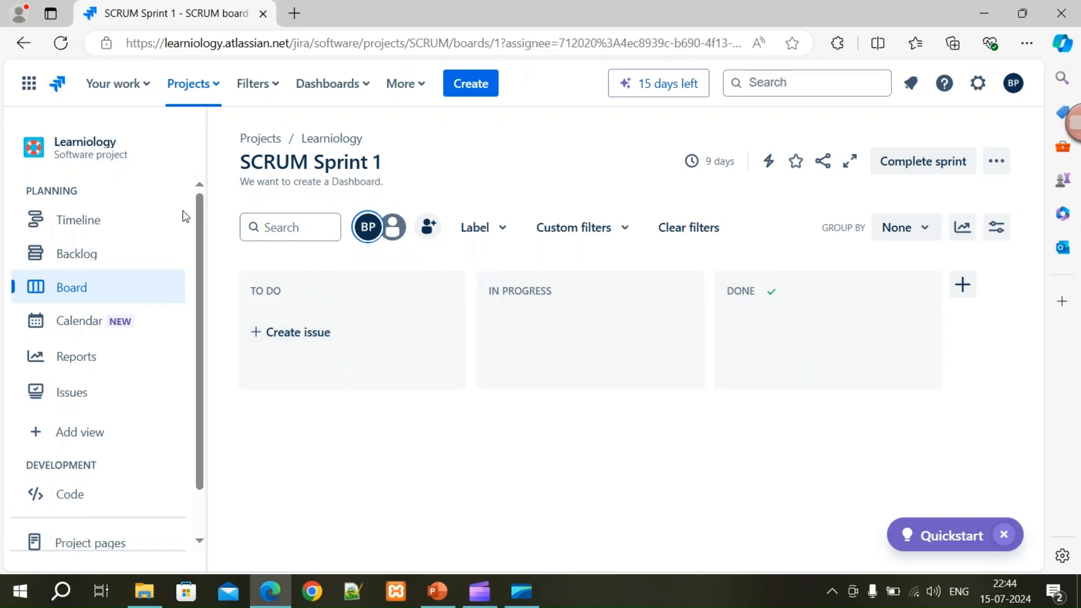
{"action": "left_click", "coordinate": [367, 228]}
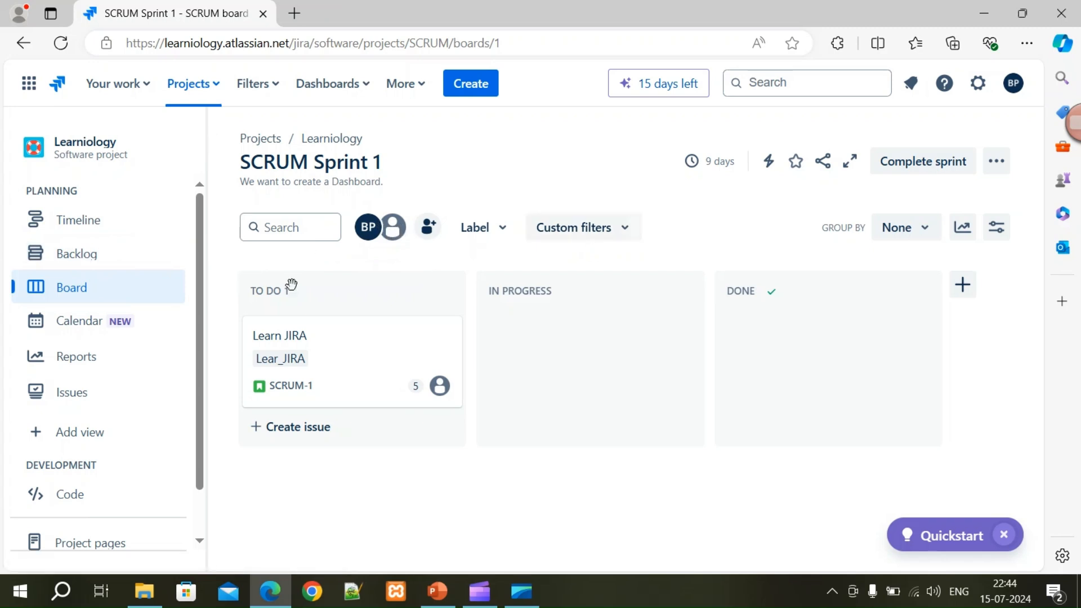
In the backlog, toggle the team member's assignee filter on and off to compare the issues shown
{"action": "left_click", "coordinate": [81, 257]}
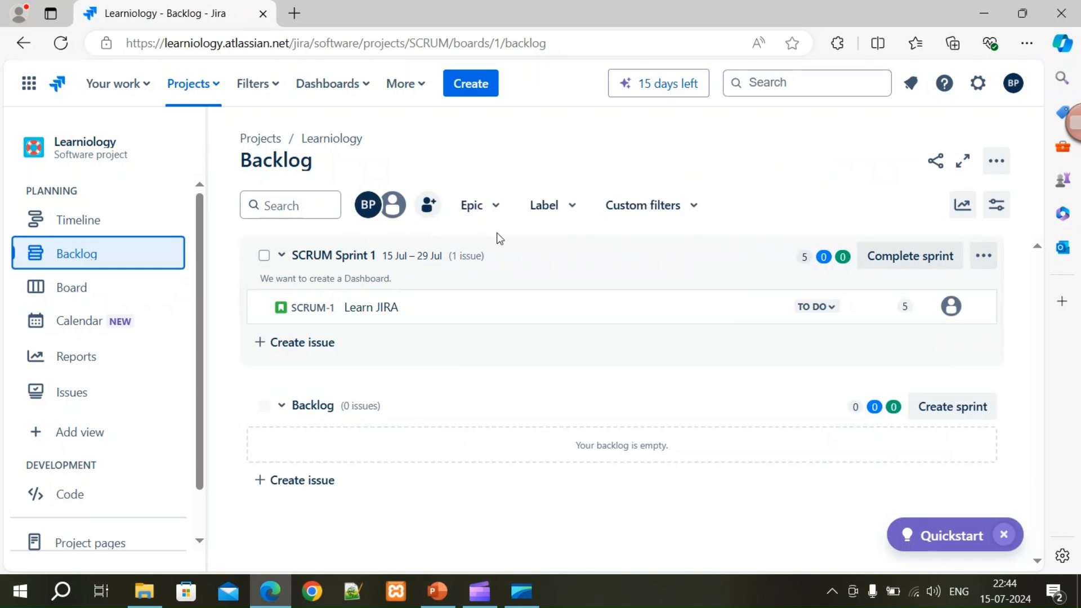
{"action": "left_click", "coordinate": [368, 205]}
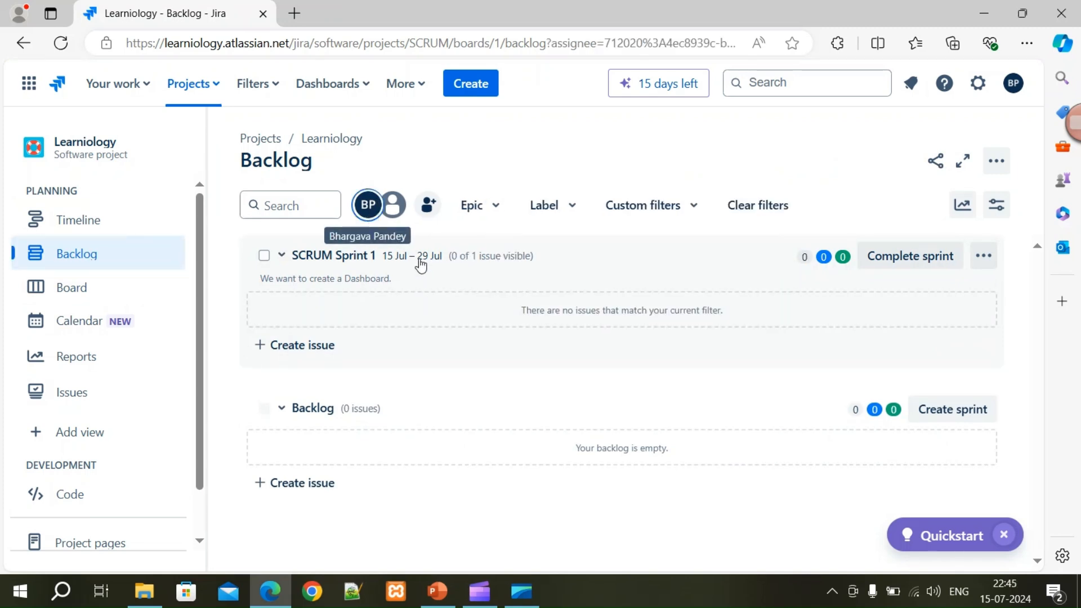
{"action": "left_click", "coordinate": [369, 205]}
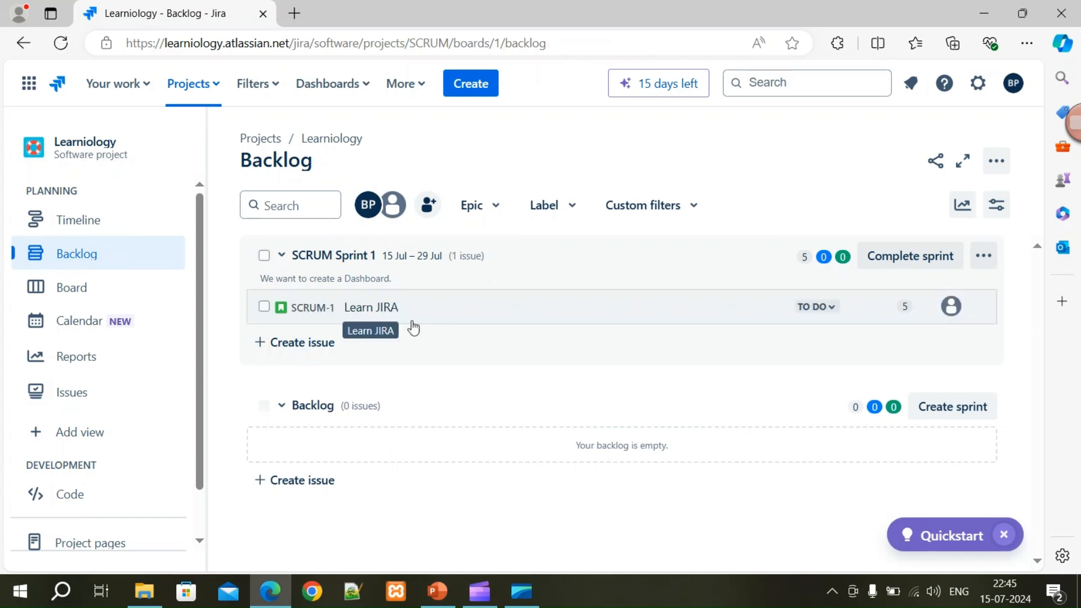
{"action": "left_click", "coordinate": [368, 205]}
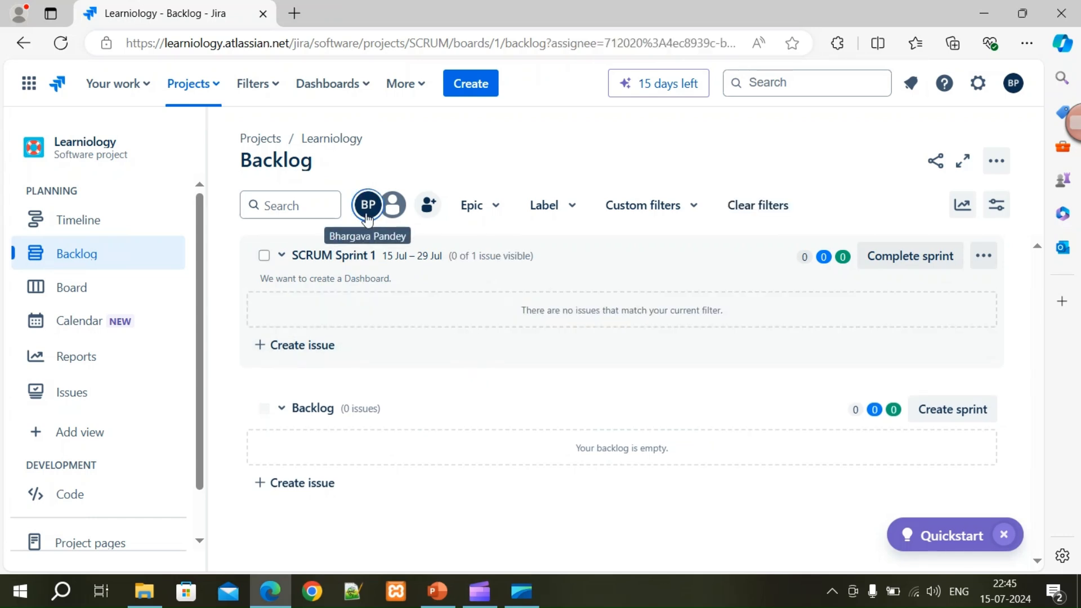
{"action": "left_click", "coordinate": [368, 205]}
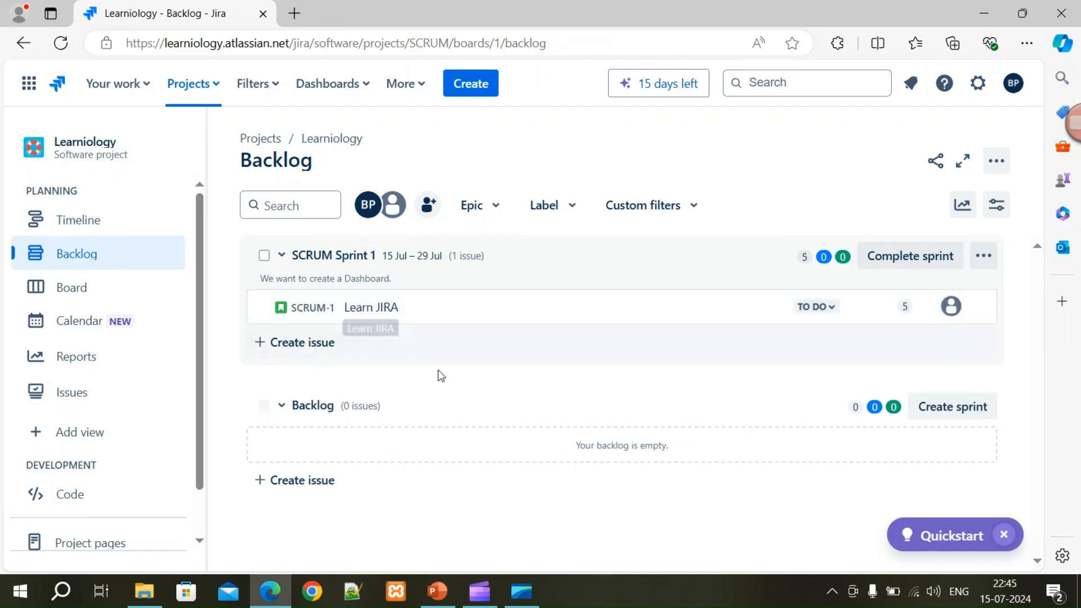
Filter the backlog to unassigned issues and assign the Learn JIRA issue to the team member
{"action": "left_click", "coordinate": [399, 210]}
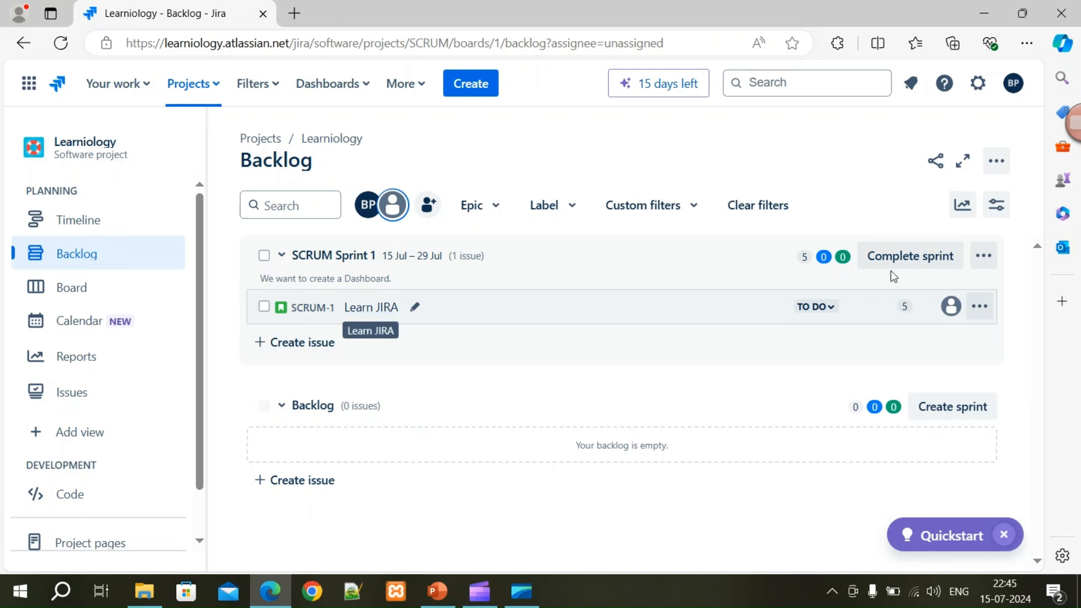
{"action": "left_click", "coordinate": [952, 309]}
{"action": "left_click", "coordinate": [831, 436]}
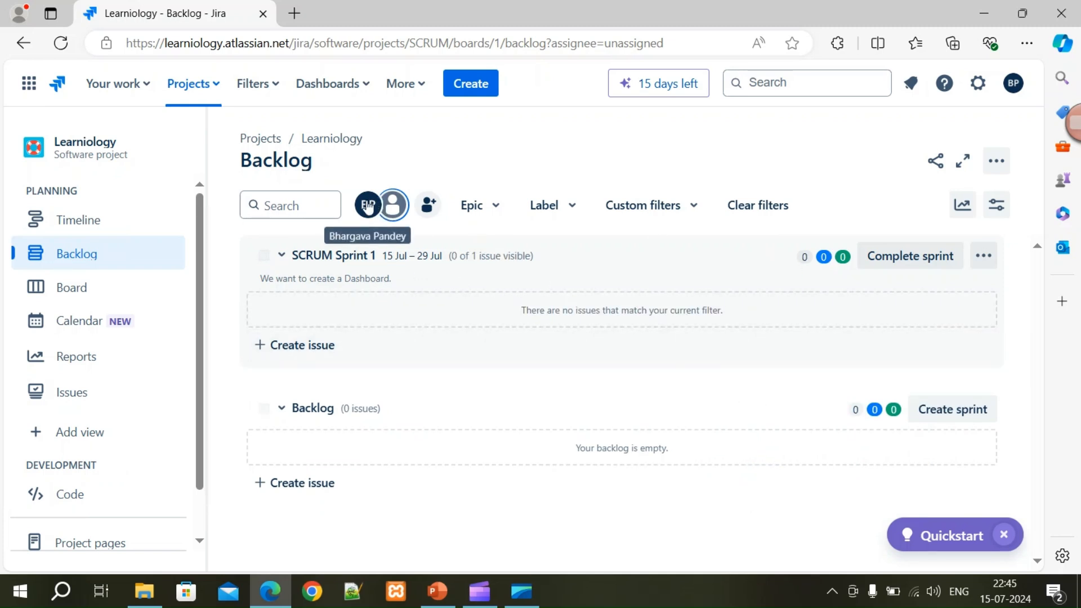
Add the team member to the backlog's assignee filter and apply the custom filter "New Filter"
{"action": "left_click", "coordinate": [368, 206]}
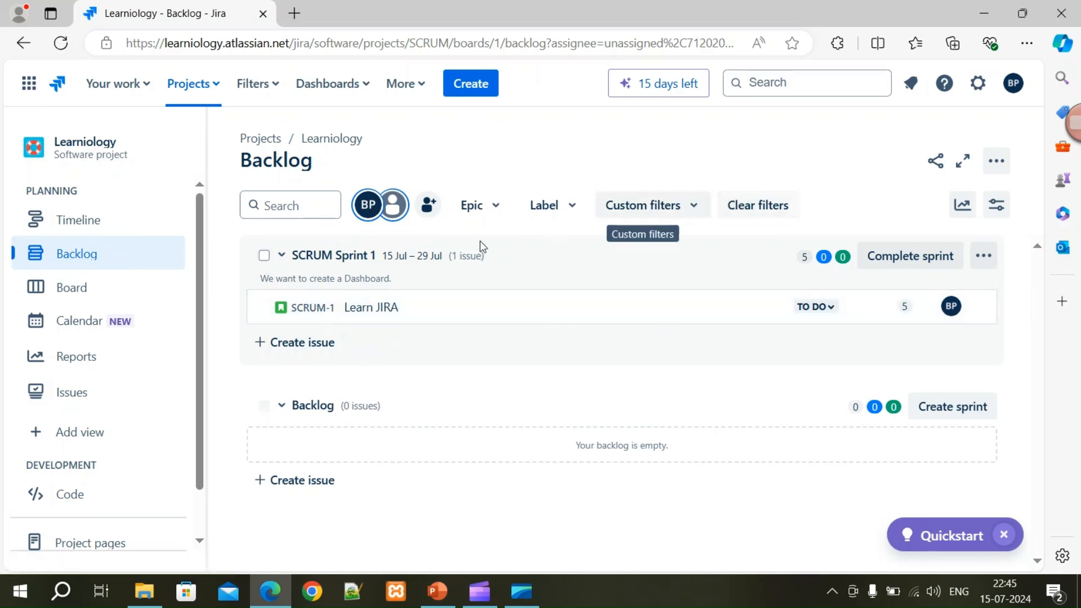
{"action": "left_click", "coordinate": [697, 213]}
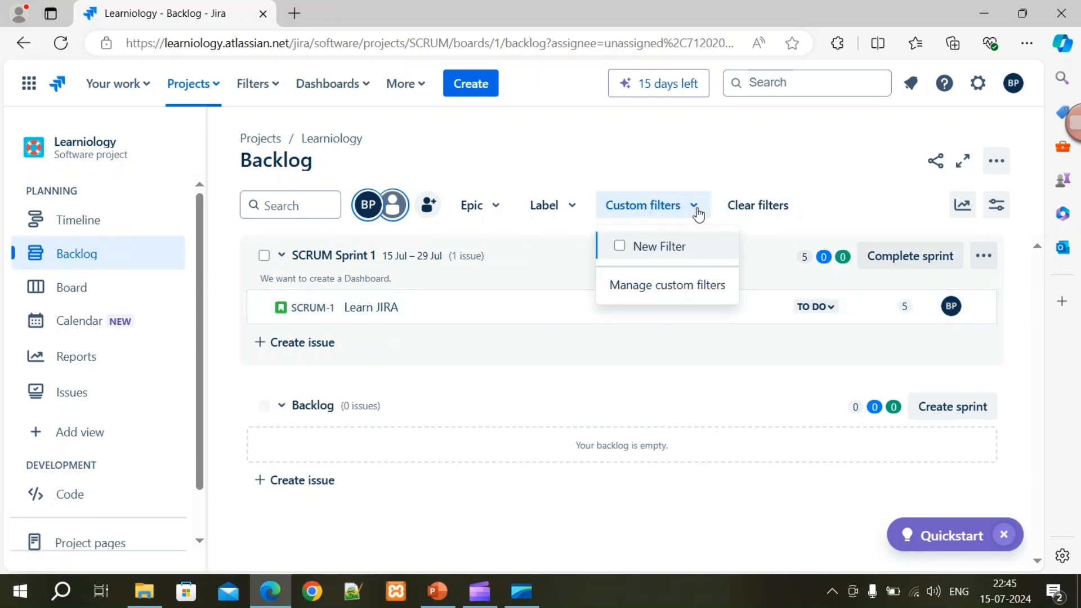
{"action": "left_click", "coordinate": [621, 248]}
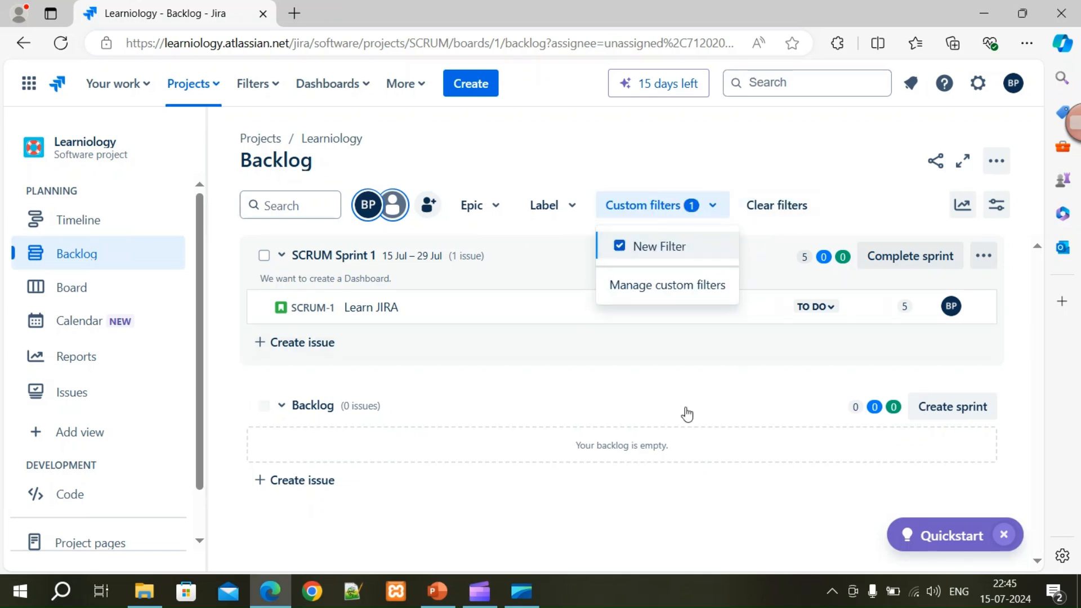
{"action": "left_click", "coordinate": [674, 391]}
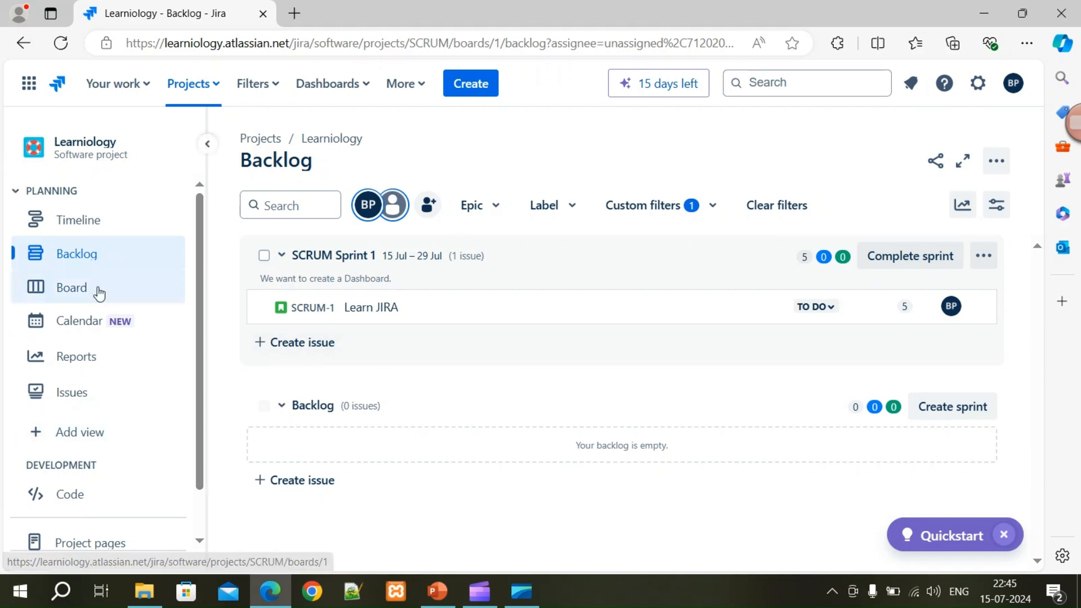
Check the issue's assignee on the sprint board, and filter the project calendar by the team member as assignee
{"action": "left_click", "coordinate": [79, 290]}
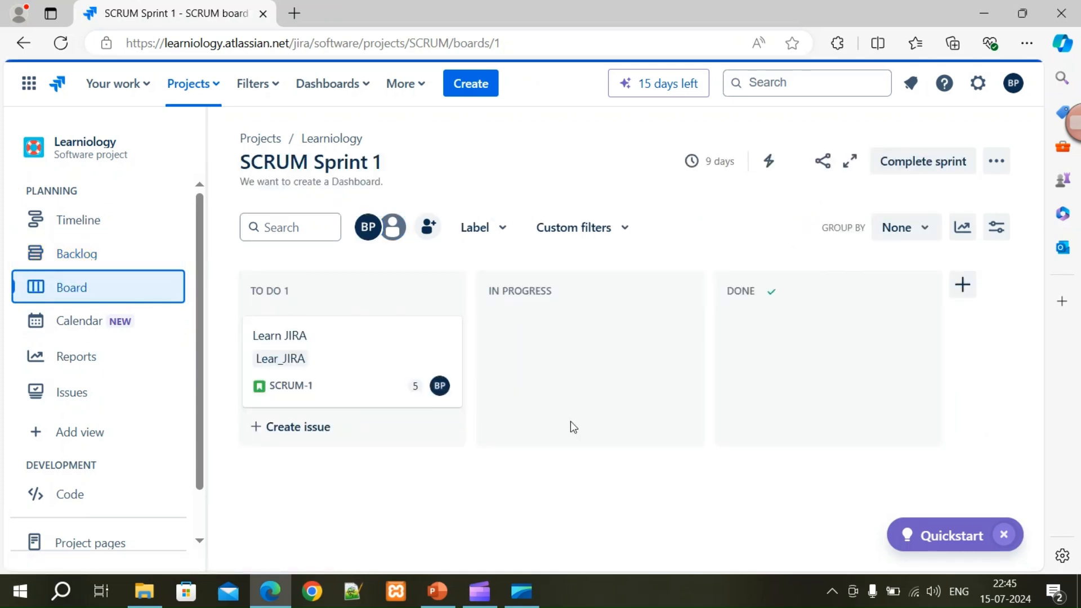
{"action": "left_click", "coordinate": [78, 321]}
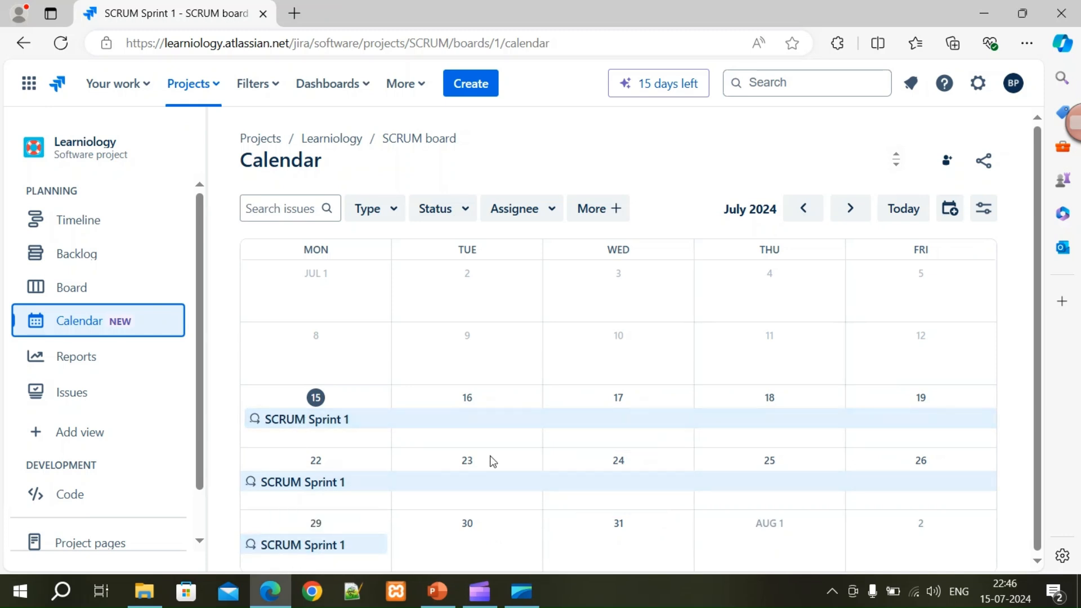
{"action": "left_click", "coordinate": [544, 212]}
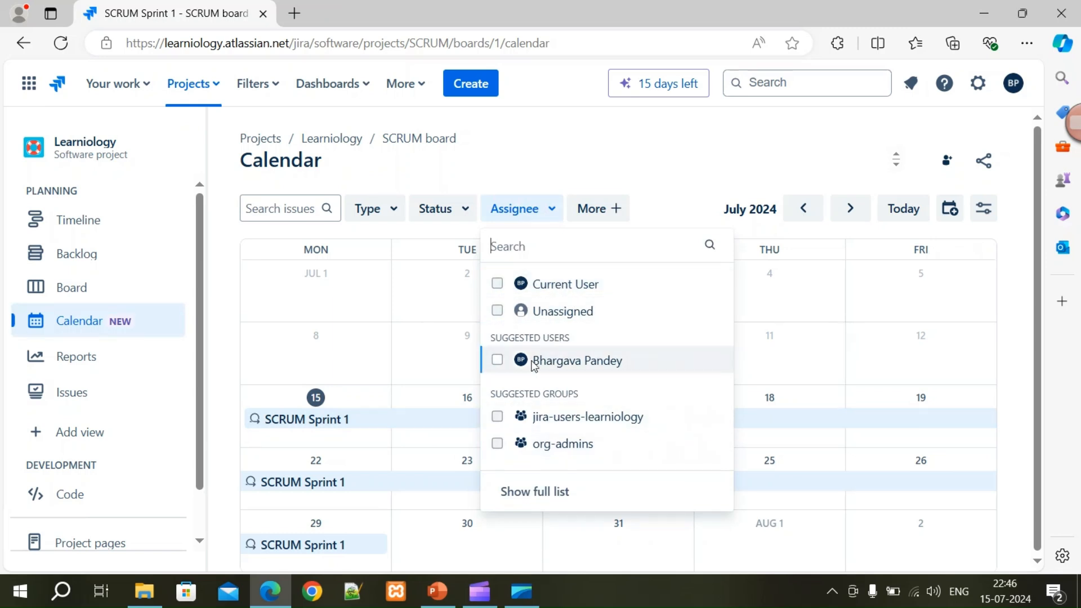
{"action": "left_click", "coordinate": [543, 363]}
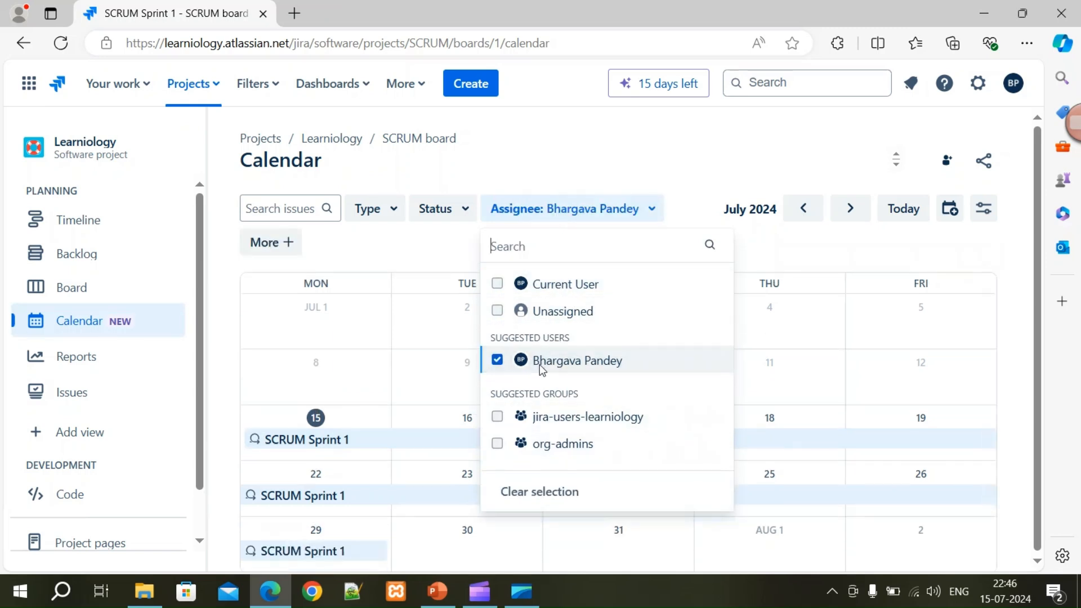
{"action": "left_click", "coordinate": [434, 476]}
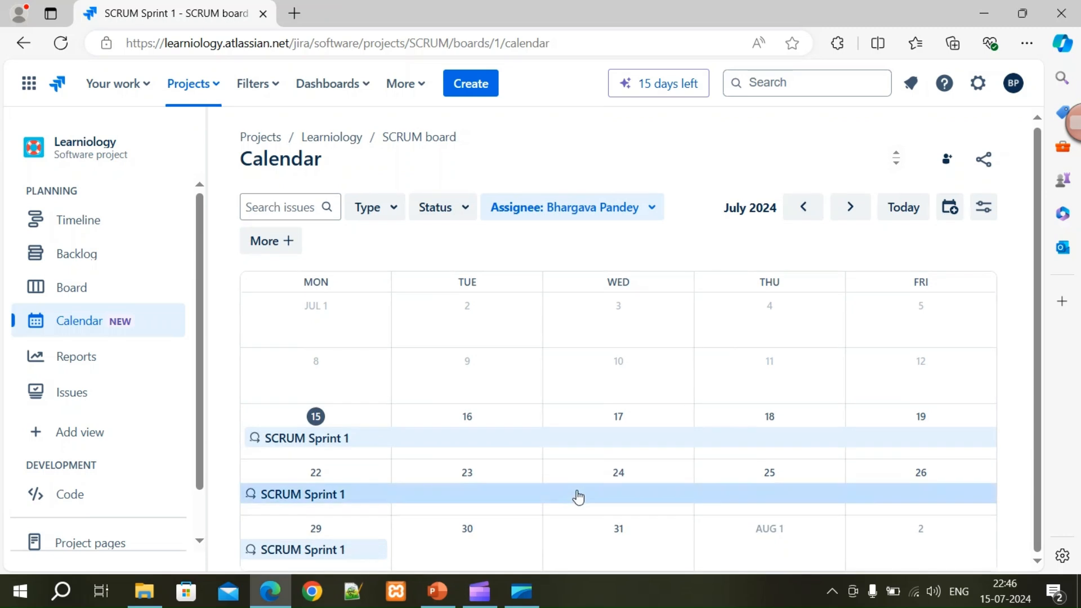
Examine the report types available in the project's reports overview
{"action": "left_click", "coordinate": [77, 366]}
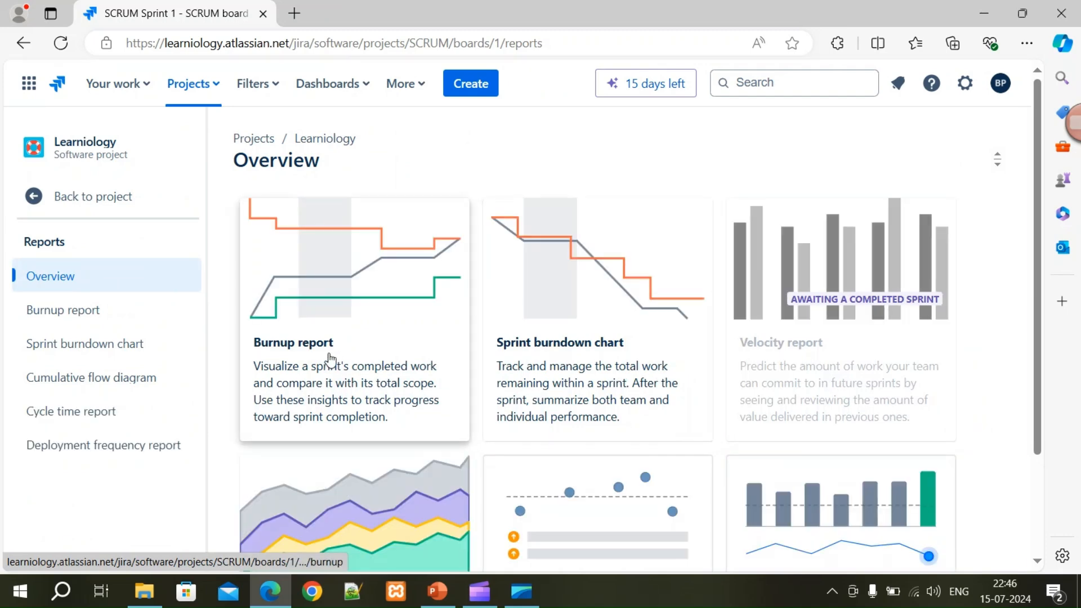
{"action": "scroll", "coordinate": [727, 345], "scroll_direction": "down", "scroll_amount": 3}
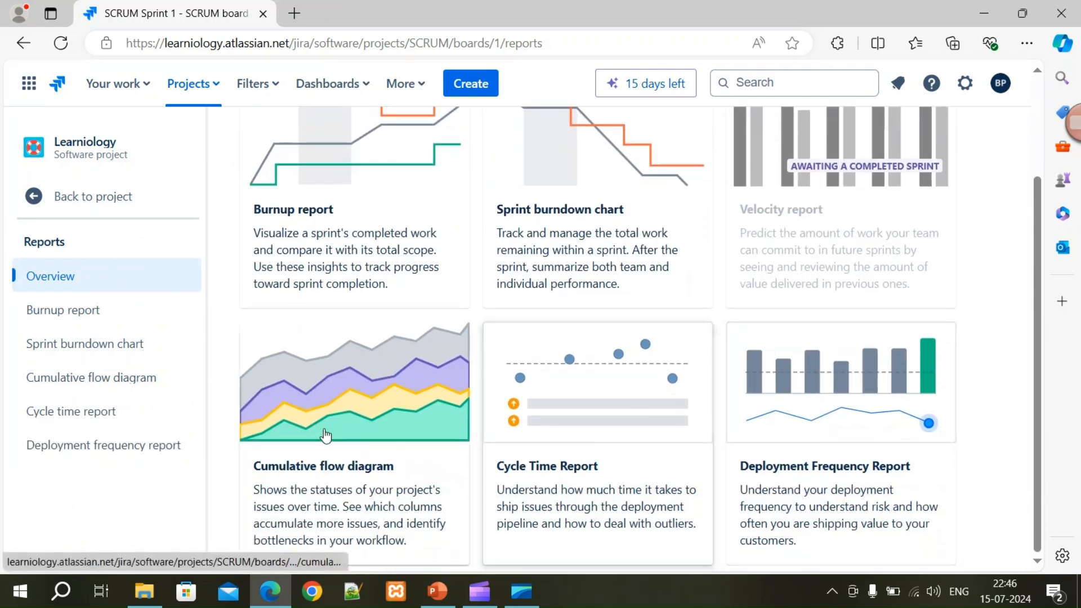
{"action": "scroll", "coordinate": [459, 412], "scroll_direction": "up", "scroll_amount": 3}
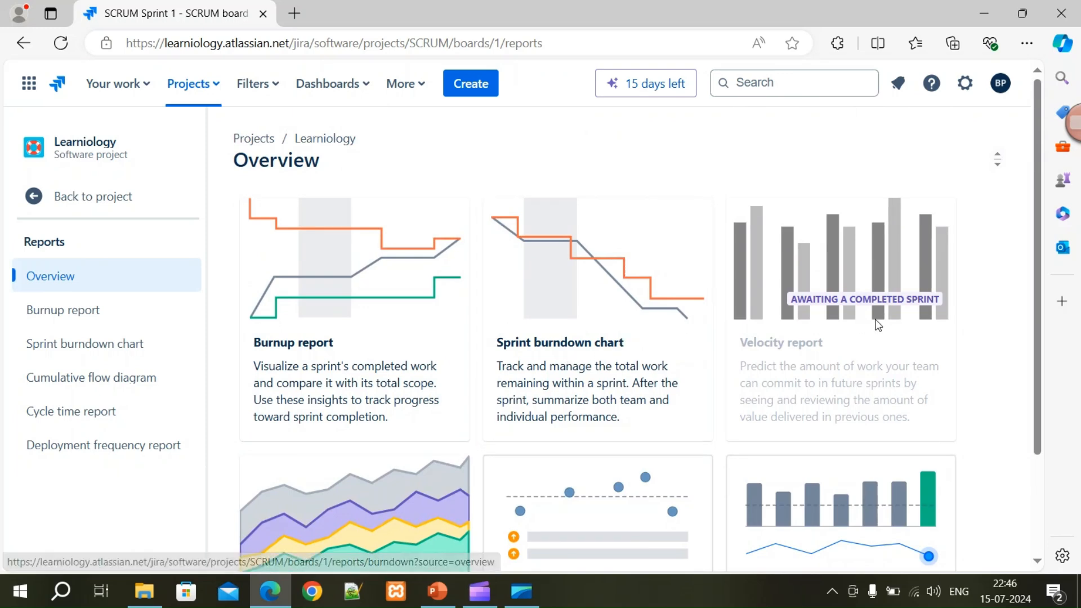
{"action": "scroll", "coordinate": [626, 365], "scroll_direction": "down", "scroll_amount": 1}
{"action": "scroll", "coordinate": [627, 365], "scroll_direction": "down", "scroll_amount": 2}
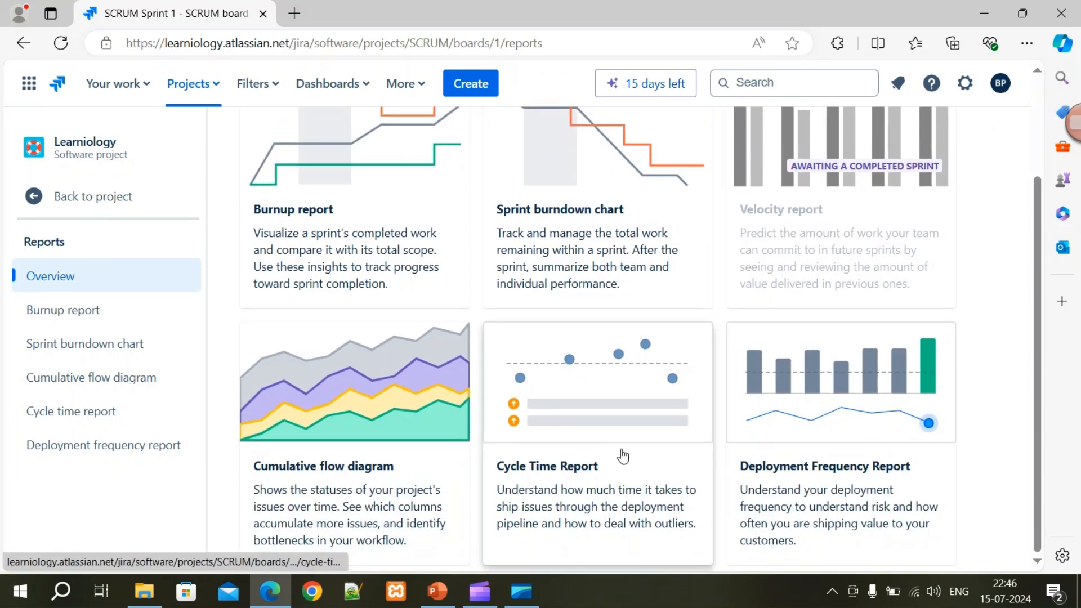
{"action": "scroll", "coordinate": [396, 393], "scroll_direction": "up", "scroll_amount": 3}
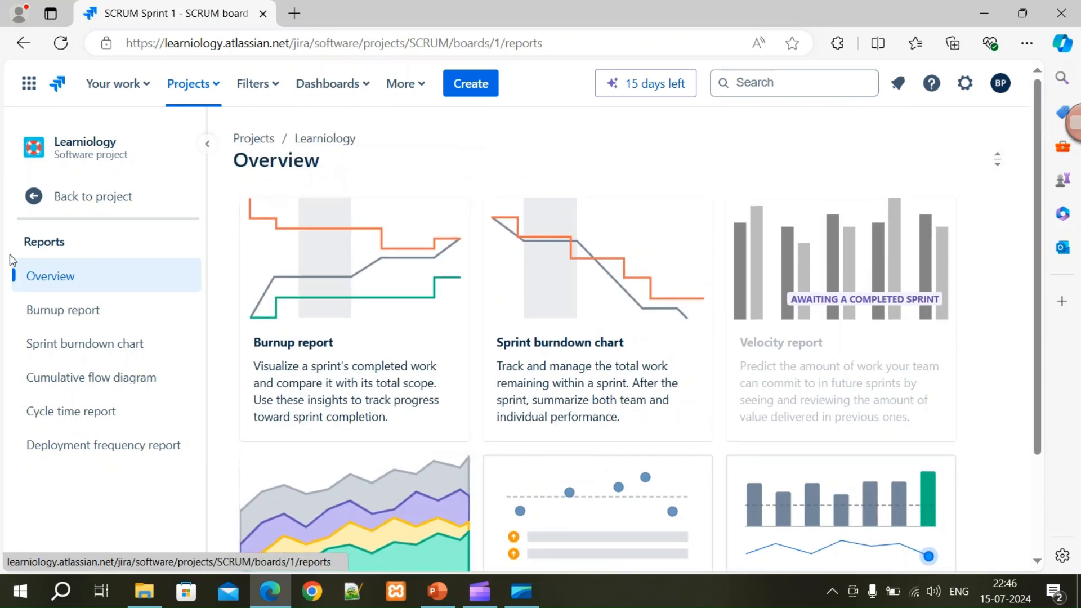
Return from the reports to the project and view its board, backlog and timeline
{"action": "left_click", "coordinate": [67, 198]}
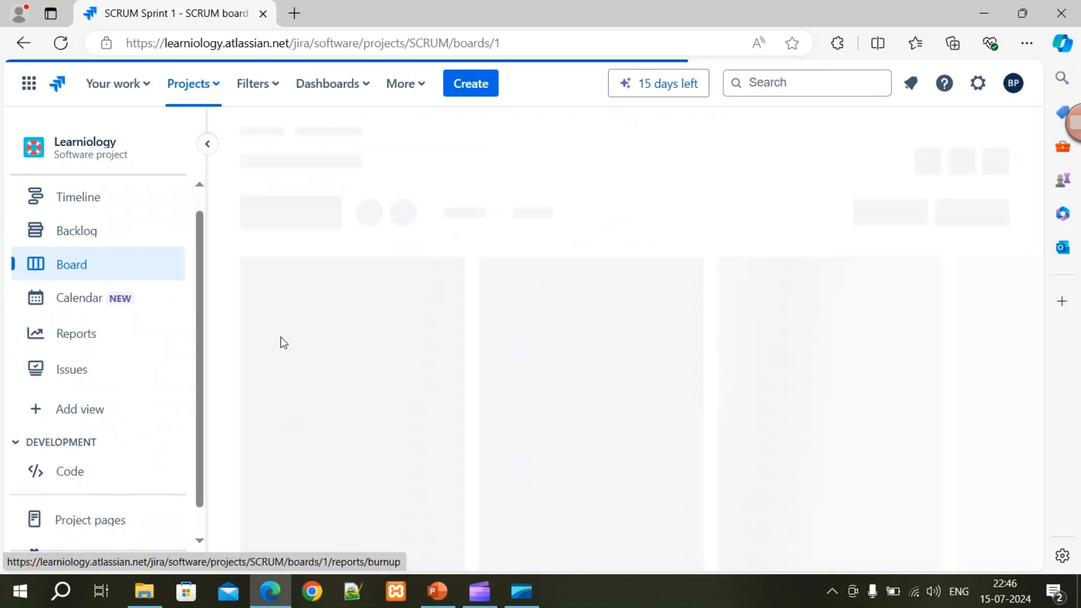
{"action": "scroll", "coordinate": [117, 374], "scroll_direction": "up", "scroll_amount": 2}
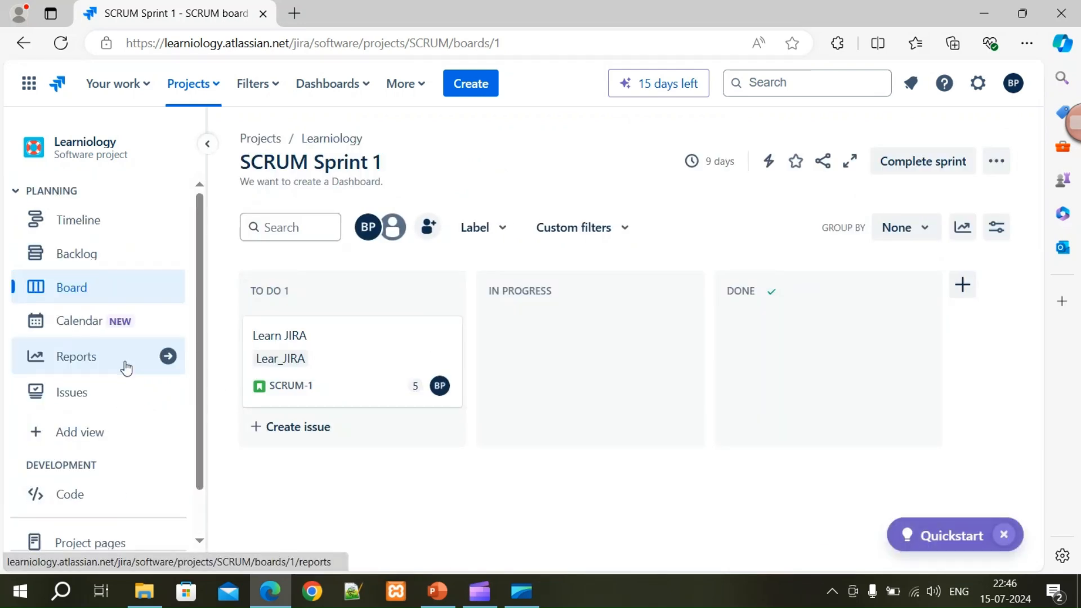
{"action": "left_click", "coordinate": [96, 253]}
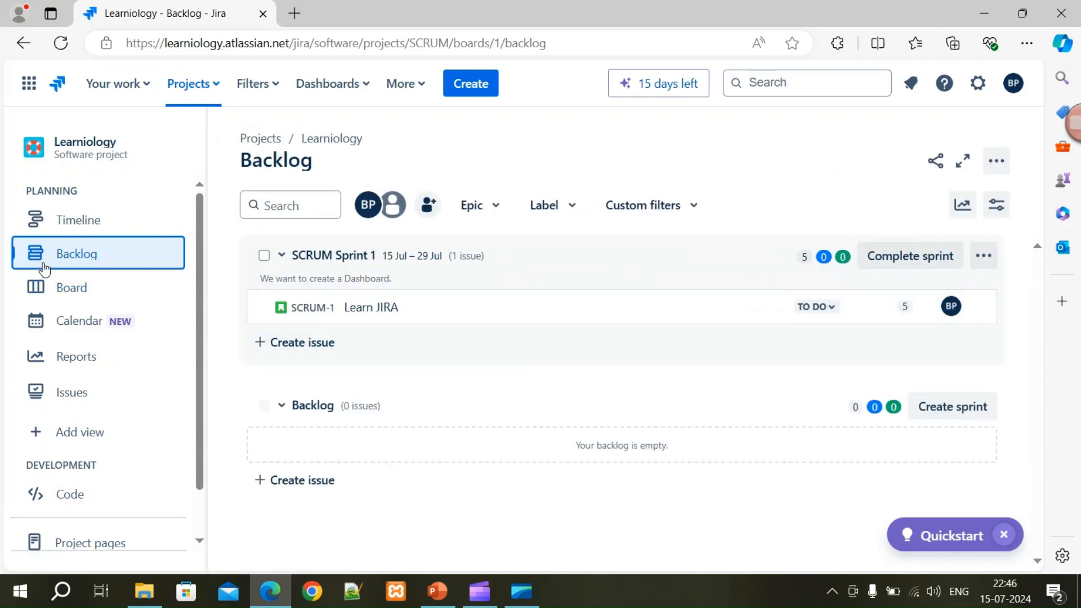
{"action": "left_click", "coordinate": [65, 220]}
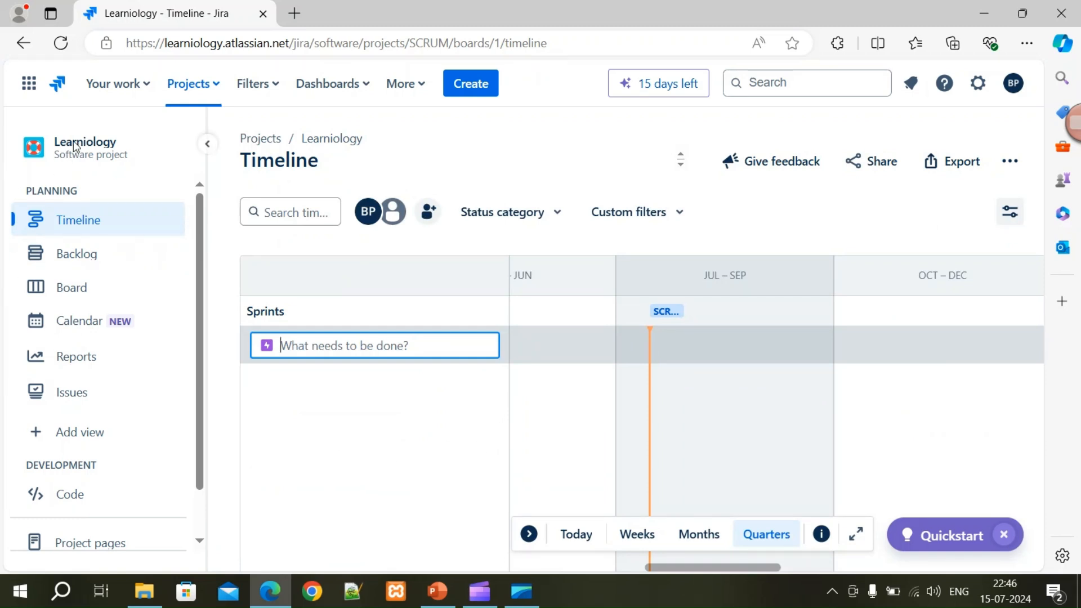
Review the assigned, recent and board entries in the personal work overview
{"action": "left_click", "coordinate": [145, 86]}
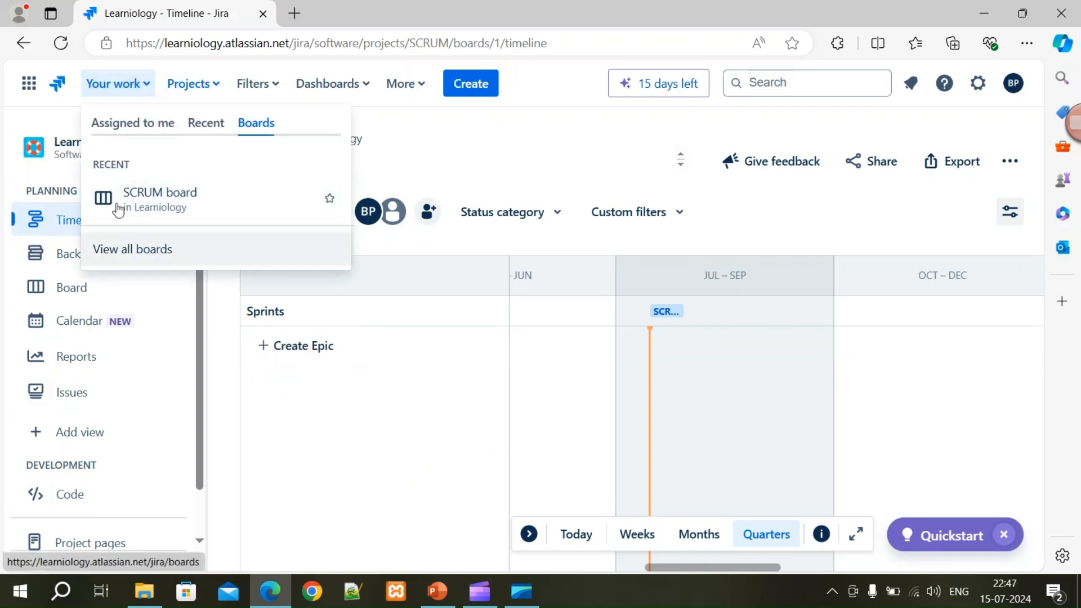
{"action": "left_click", "coordinate": [126, 126]}
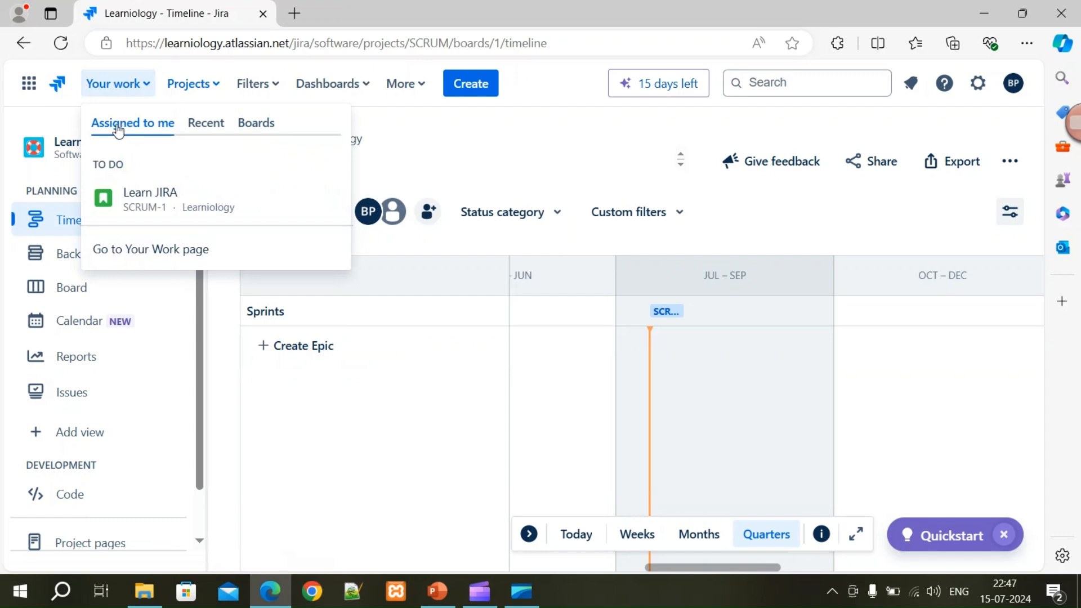
{"action": "left_click", "coordinate": [203, 128]}
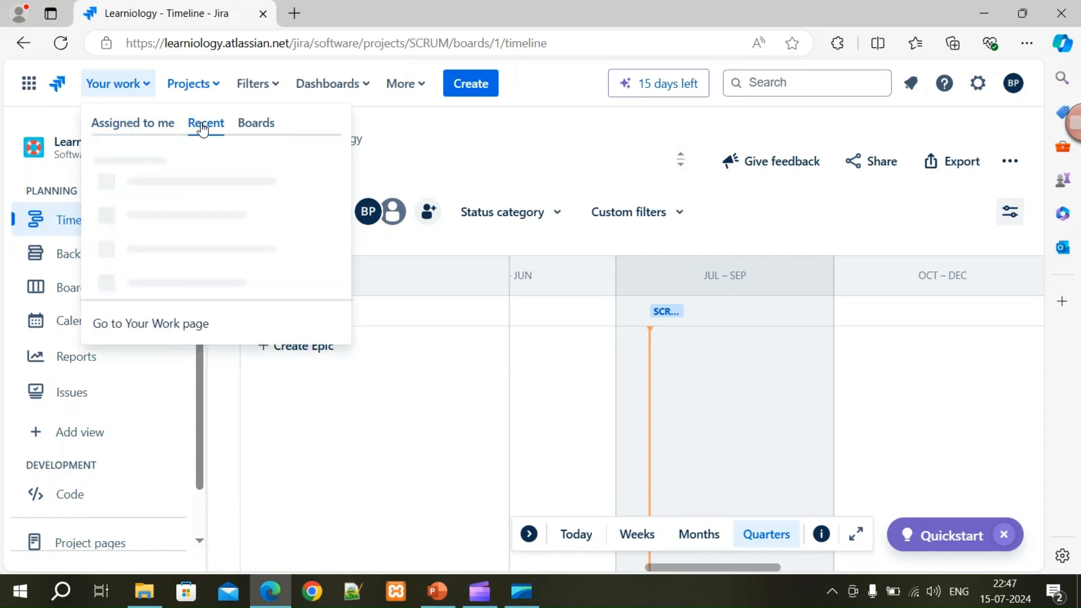
{"action": "left_click", "coordinate": [260, 128]}
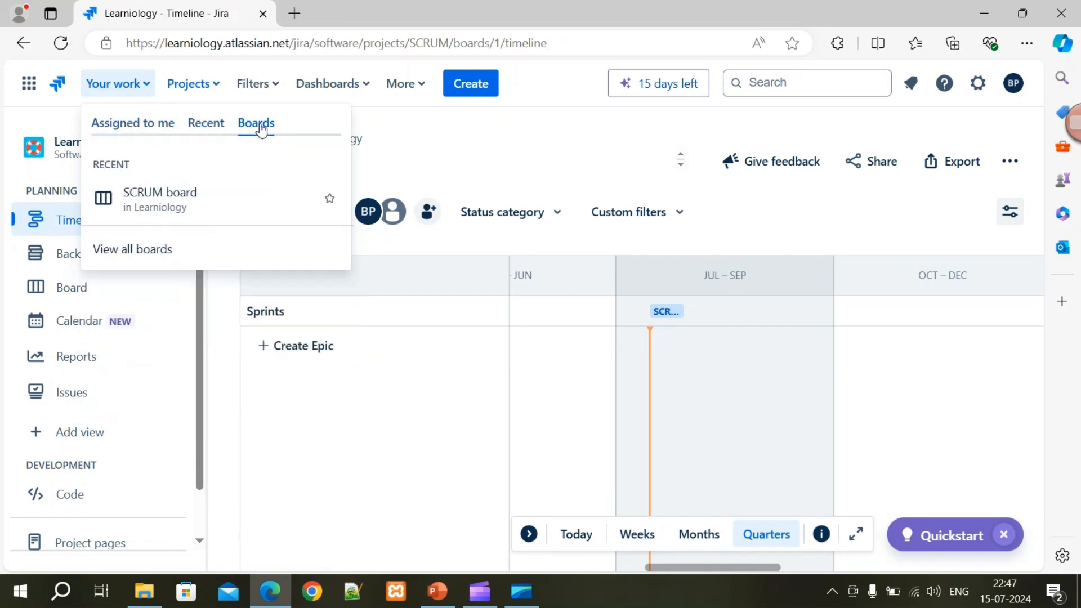
Open the list of all boards, recheck the assigned work entries, and return to the full boards list
{"action": "left_click", "coordinate": [149, 249]}
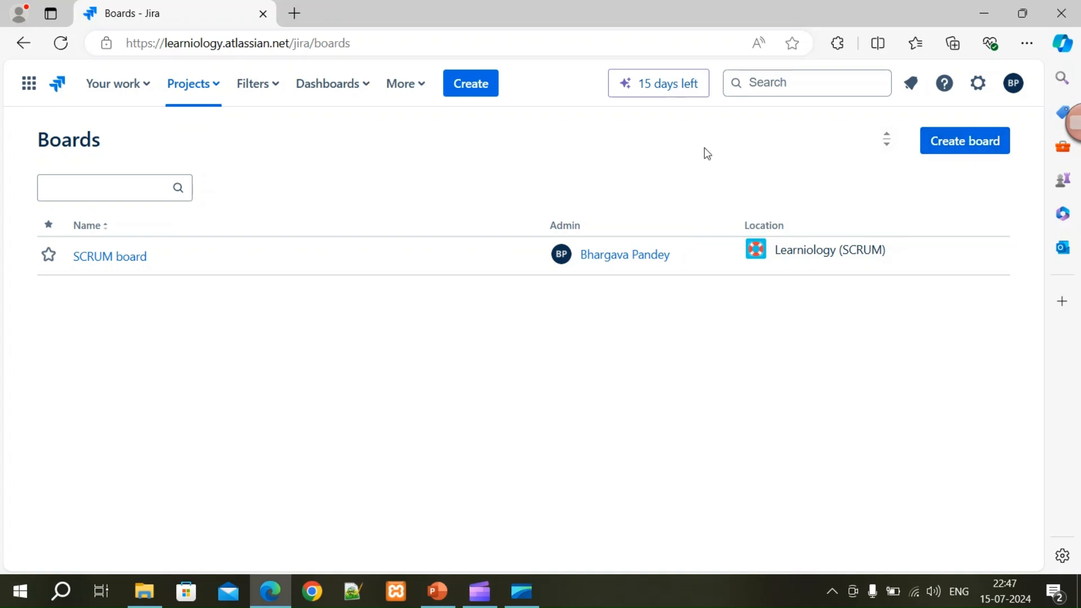
{"action": "left_click", "coordinate": [148, 91]}
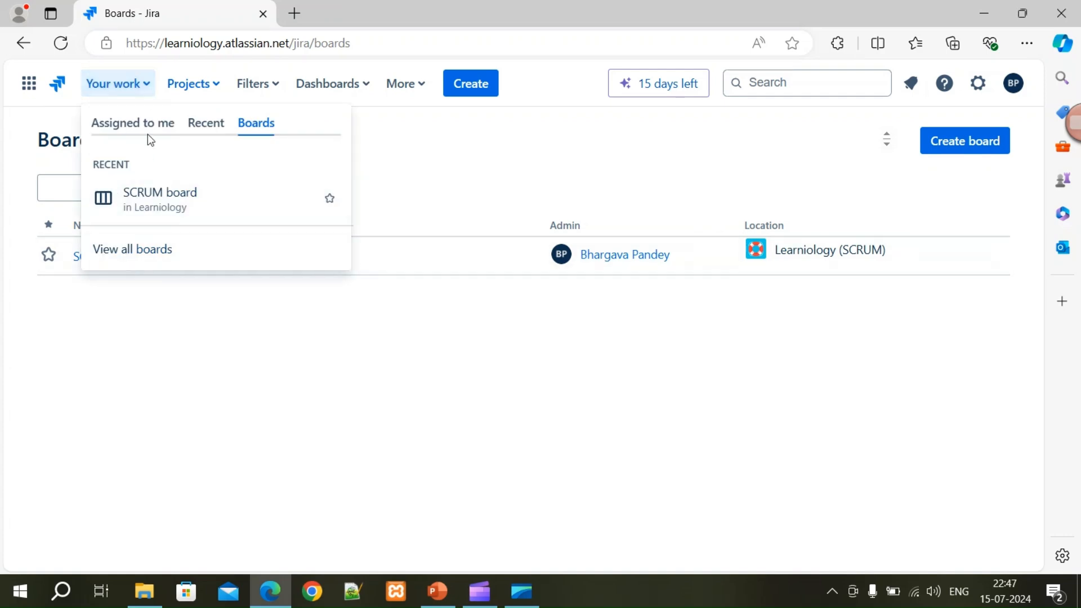
{"action": "left_click", "coordinate": [169, 120]}
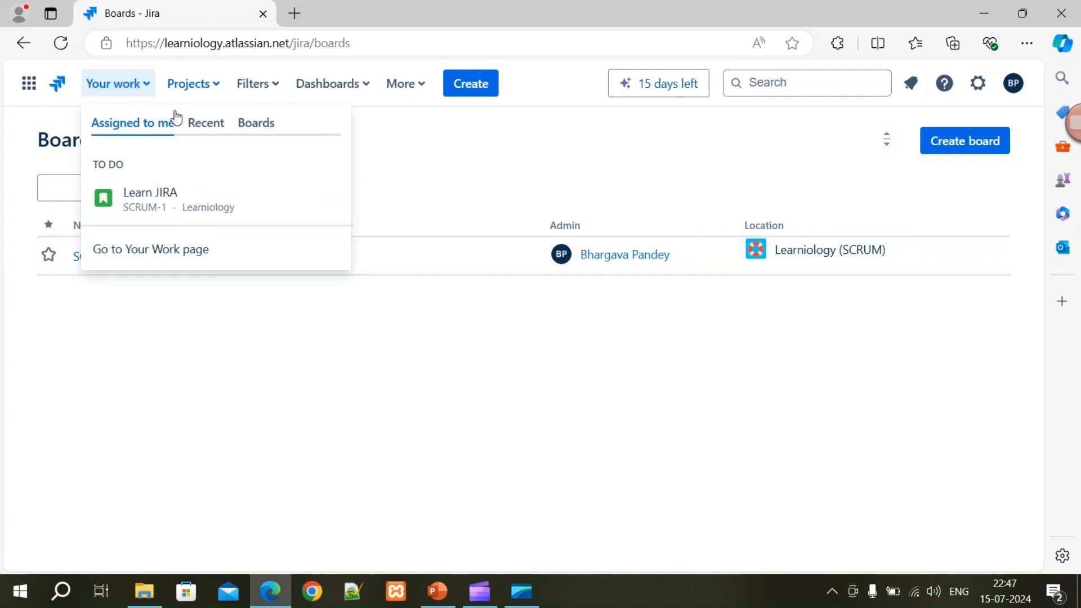
{"action": "left_click", "coordinate": [256, 124]}
{"action": "left_click", "coordinate": [138, 253]}
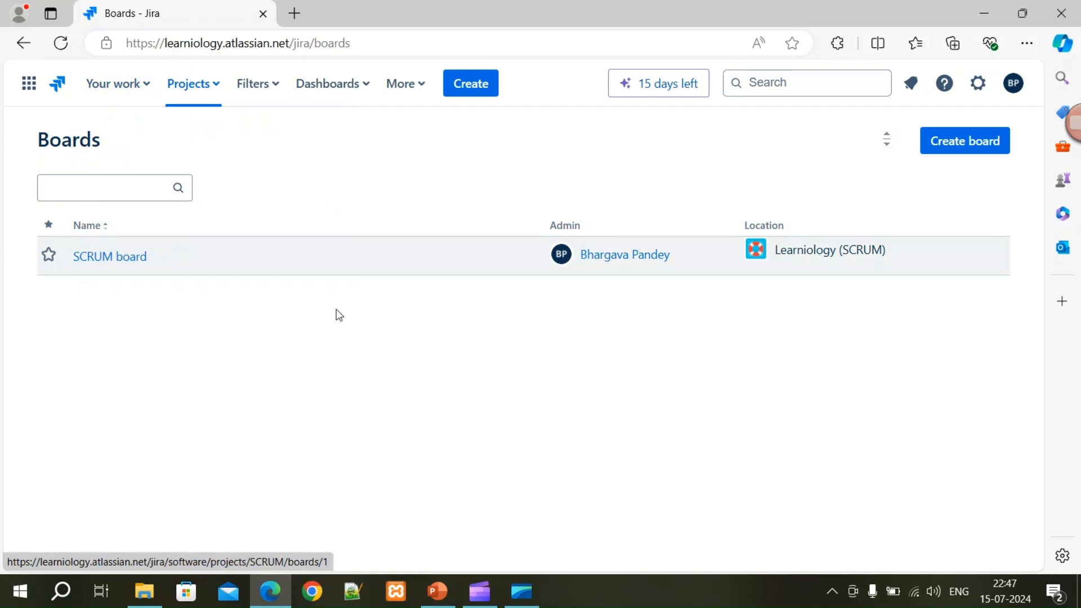
Create a Scrum board with sample data in a new project named Sample Scrum Project with key SSP
{"action": "left_click", "coordinate": [969, 145]}
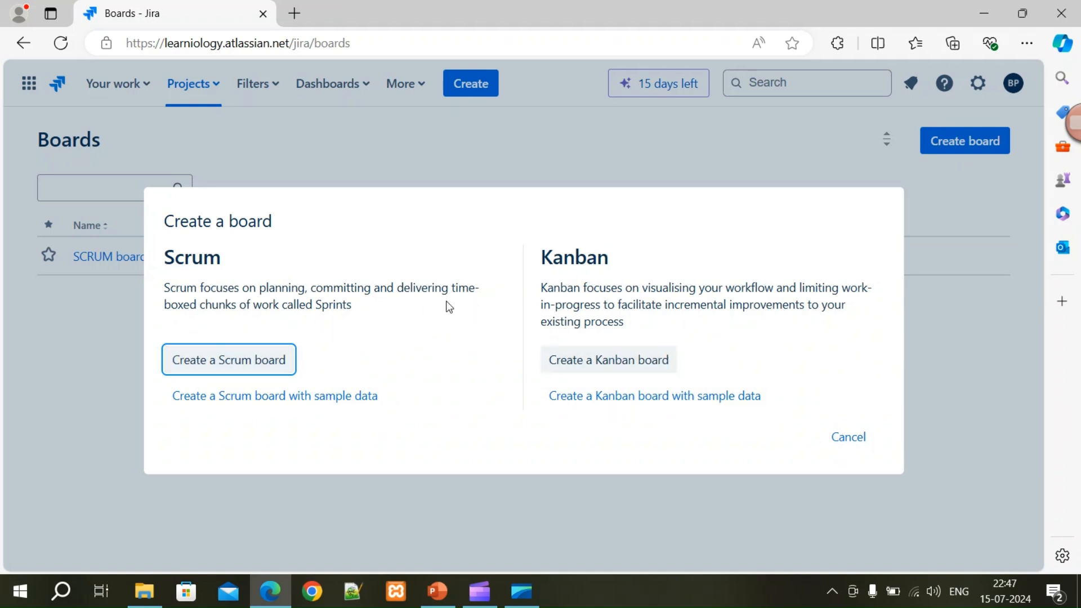
{"action": "left_click", "coordinate": [281, 398]}
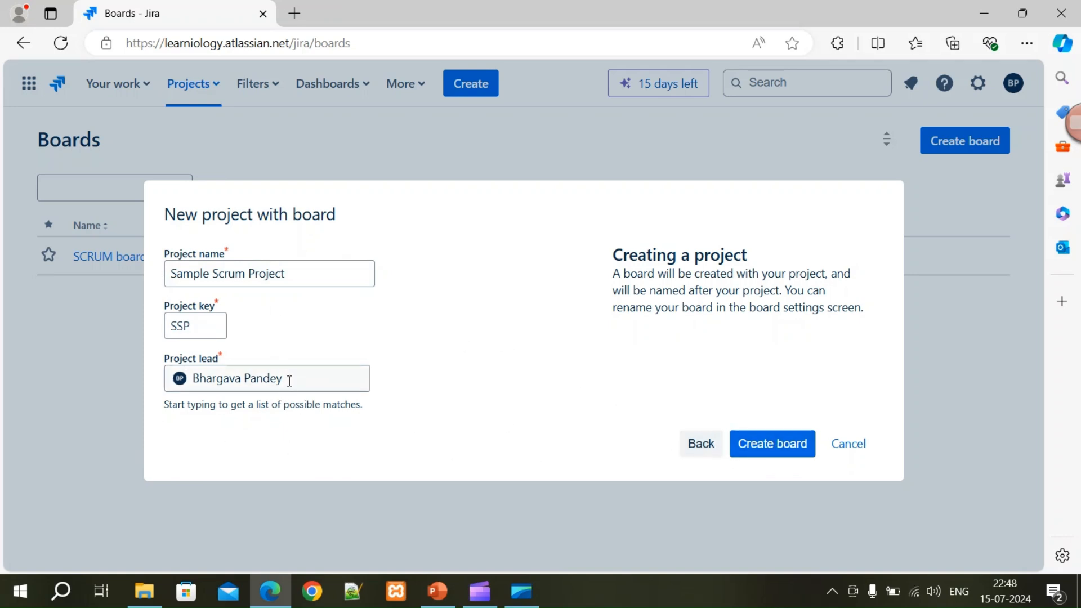
{"action": "left_click", "coordinate": [773, 445]}
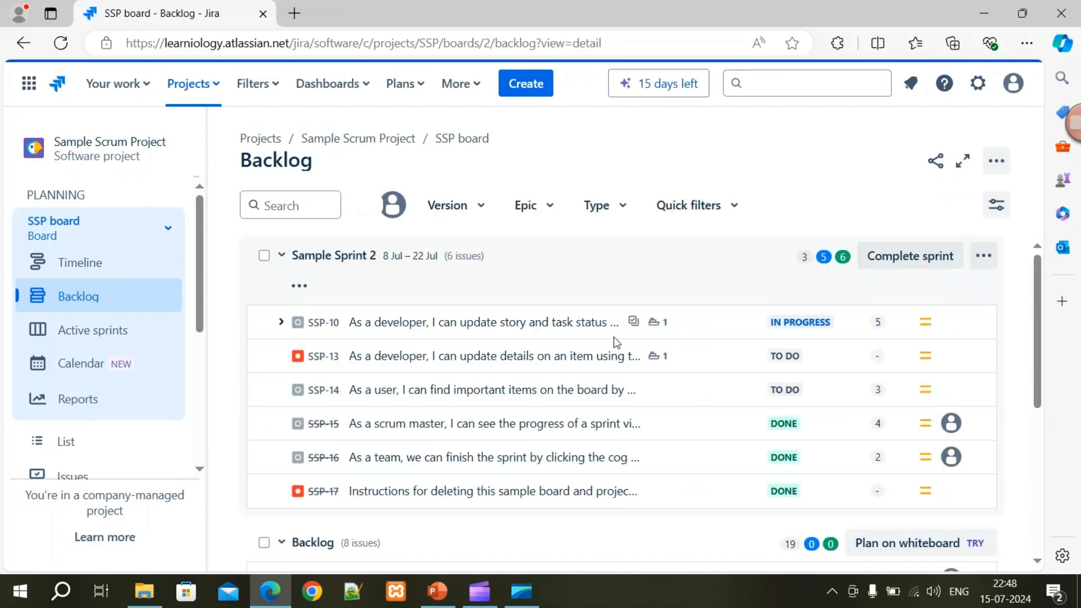
Review the Sample Sprint 2 issues and the backlog issues of the sample project
{"action": "scroll", "coordinate": [702, 362], "scroll_direction": "down", "scroll_amount": 5}
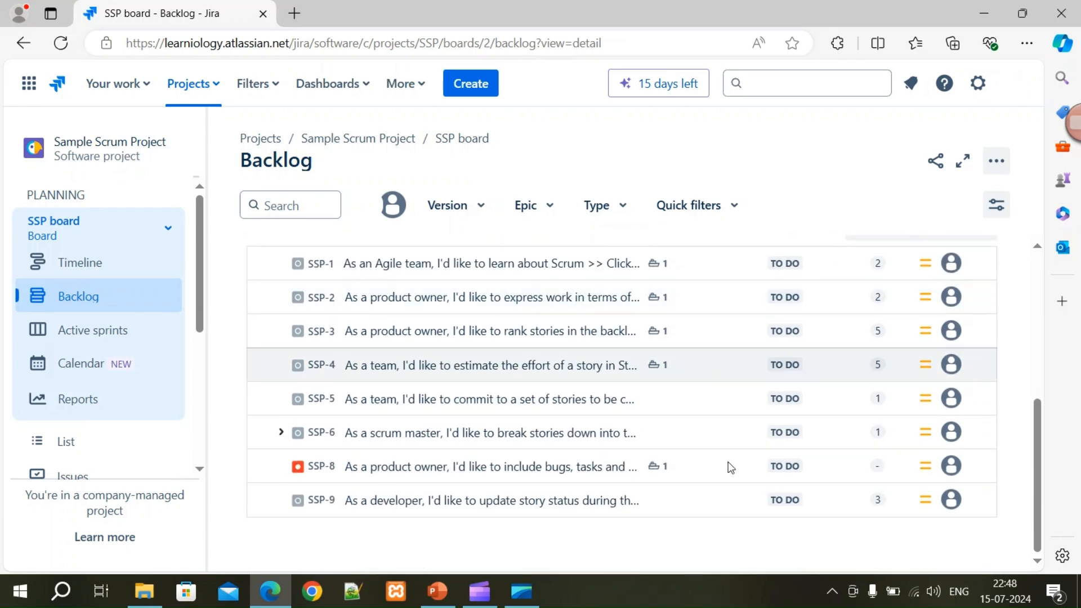
{"action": "scroll", "coordinate": [704, 428], "scroll_direction": "up", "scroll_amount": 5}
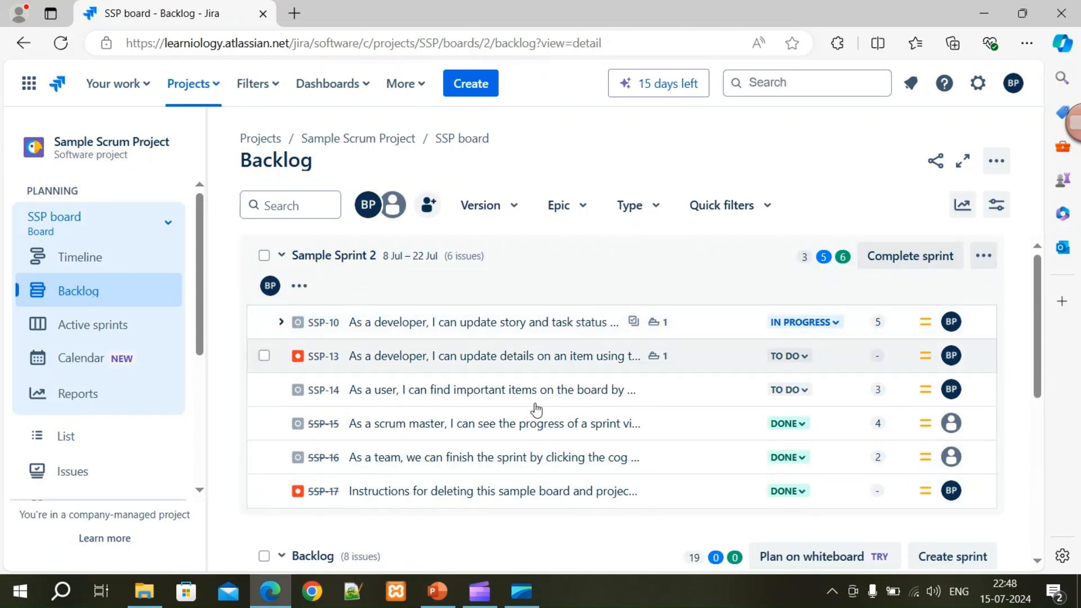
{"action": "scroll", "coordinate": [664, 447], "scroll_direction": "down", "scroll_amount": 3}
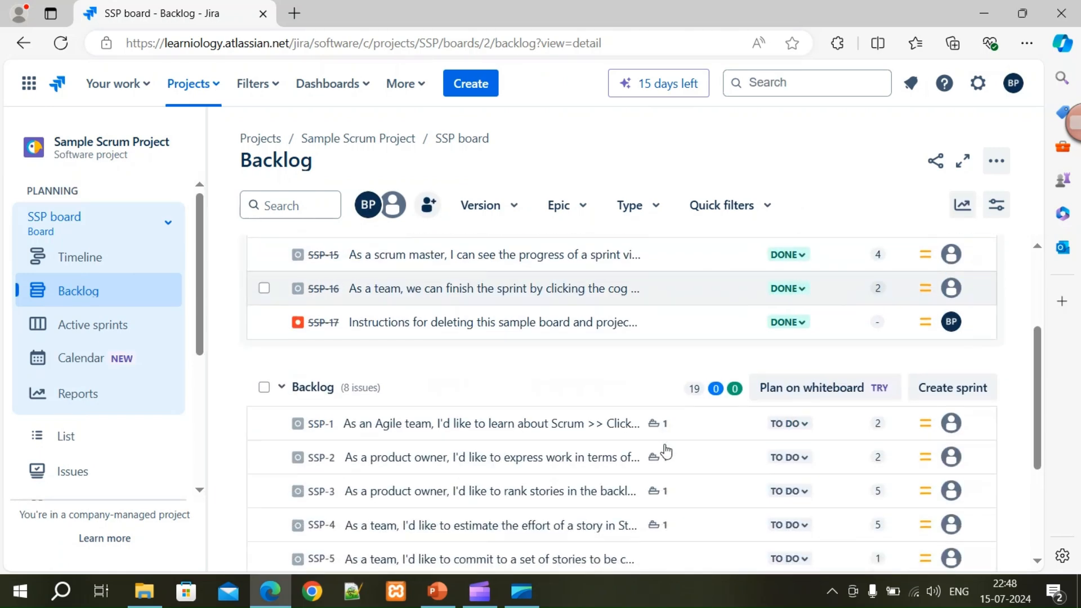
{"action": "scroll", "coordinate": [666, 451], "scroll_direction": "down", "scroll_amount": 3}
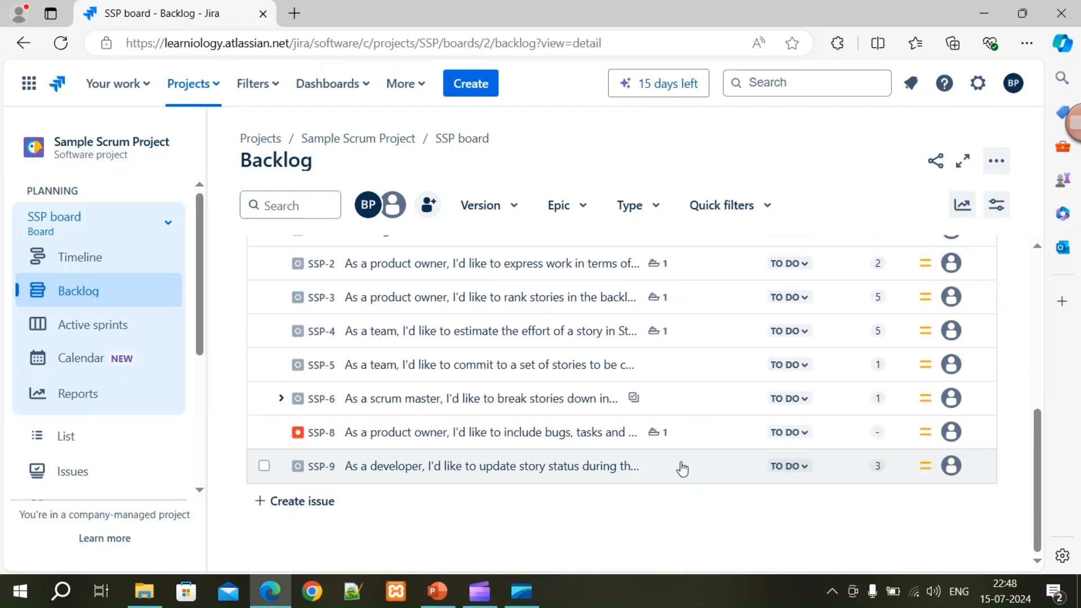
{"action": "scroll", "coordinate": [676, 451], "scroll_direction": "up", "scroll_amount": 3}
{"action": "scroll", "coordinate": [701, 499], "scroll_direction": "down", "scroll_amount": 3}
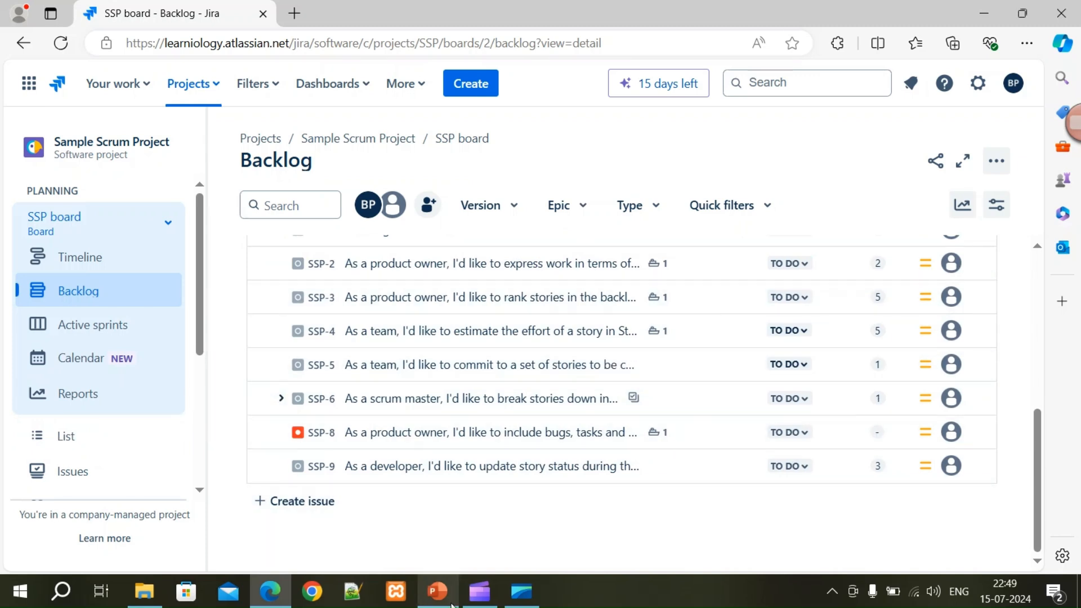
{"action": "left_click", "coordinate": [833, 592]}
{"action": "left_click", "coordinate": [480, 599]}
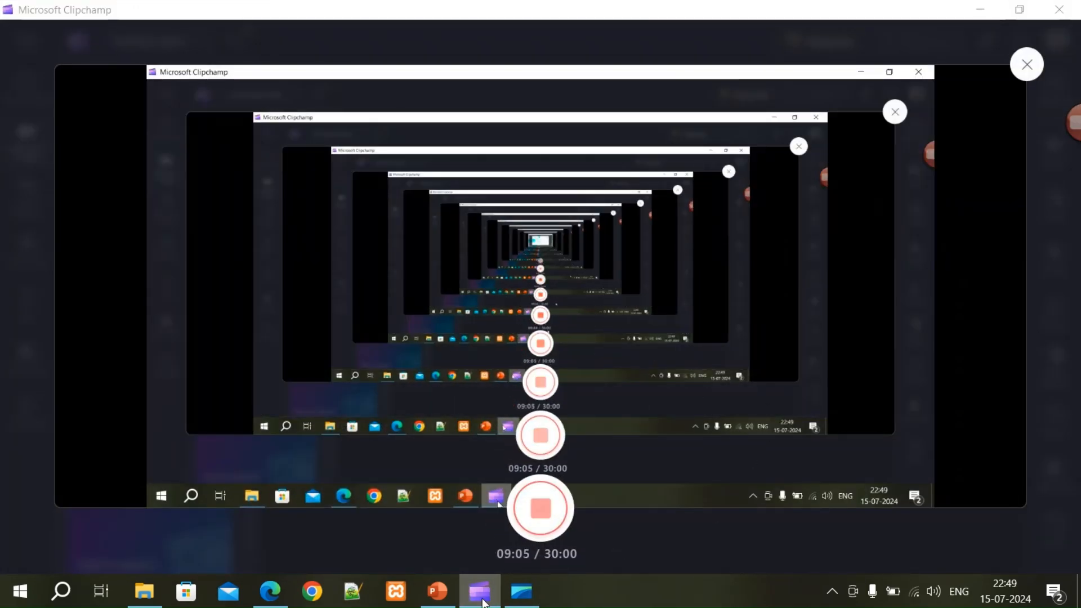
{"action": "left_click", "coordinate": [480, 600]}
{"action": "left_click", "coordinate": [832, 591]}
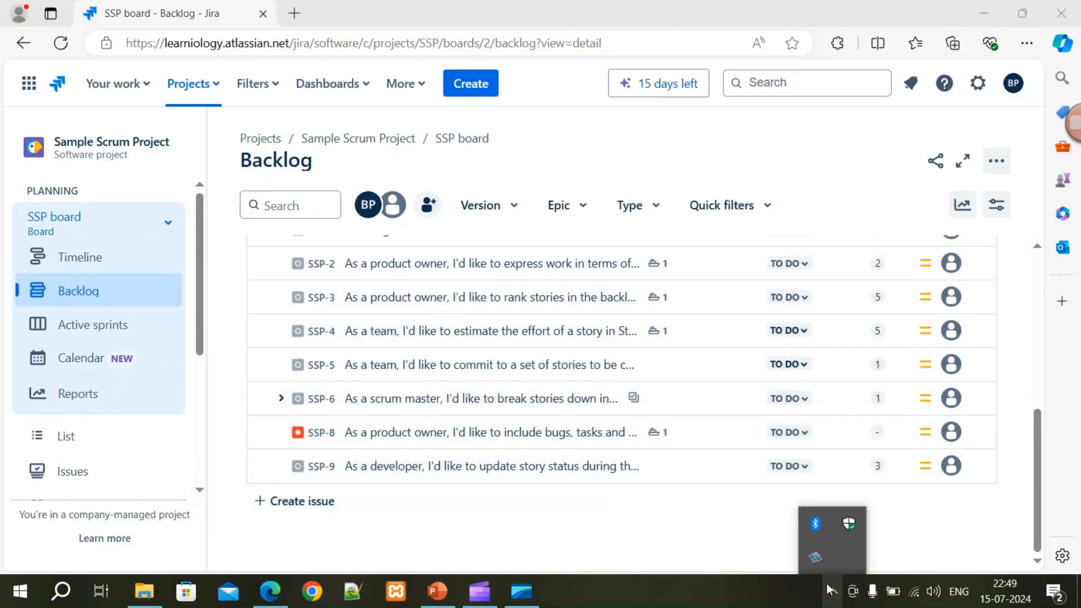